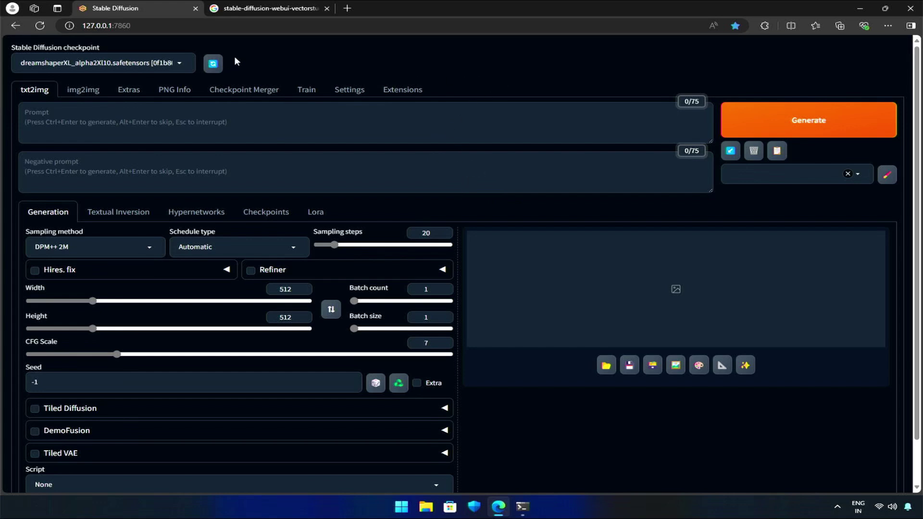
- Switch to the Google results for stable-diffusion-webui-vectorstudio and select the search query
click(260, 8)
drag(267, 60, 92, 63)
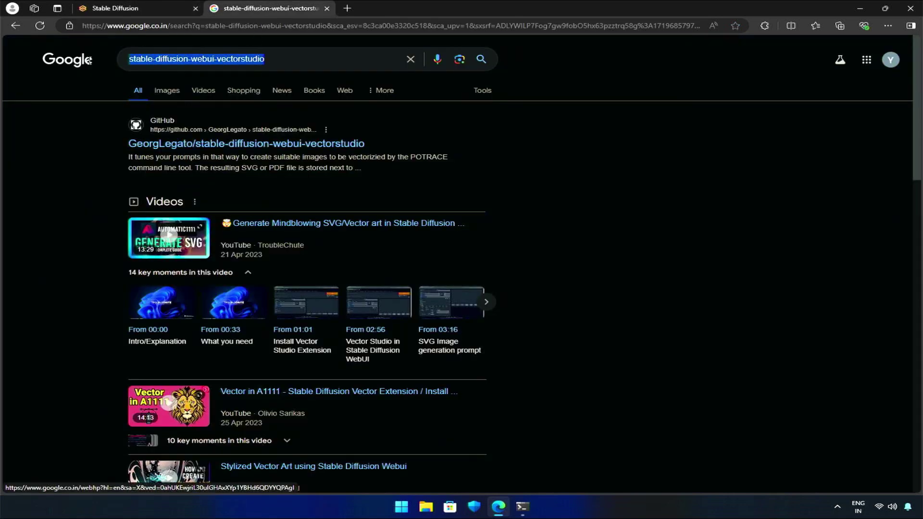
- Open the vectorstudio repository from the results and copy its HTTPS clone URL from the Code menu
click(246, 152)
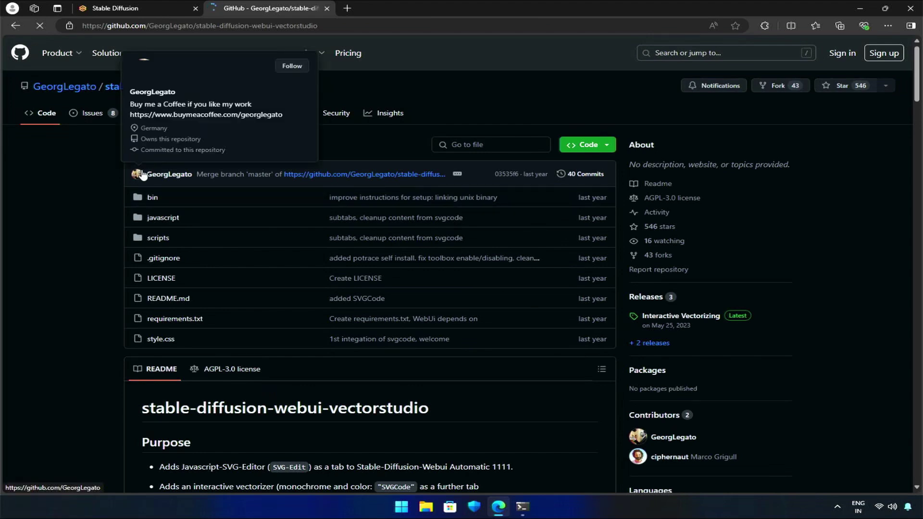
click(605, 146)
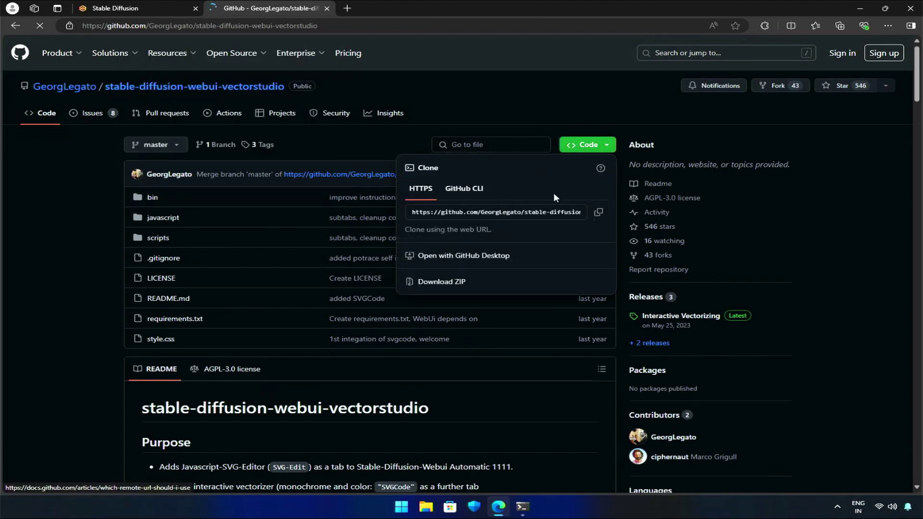
click(598, 212)
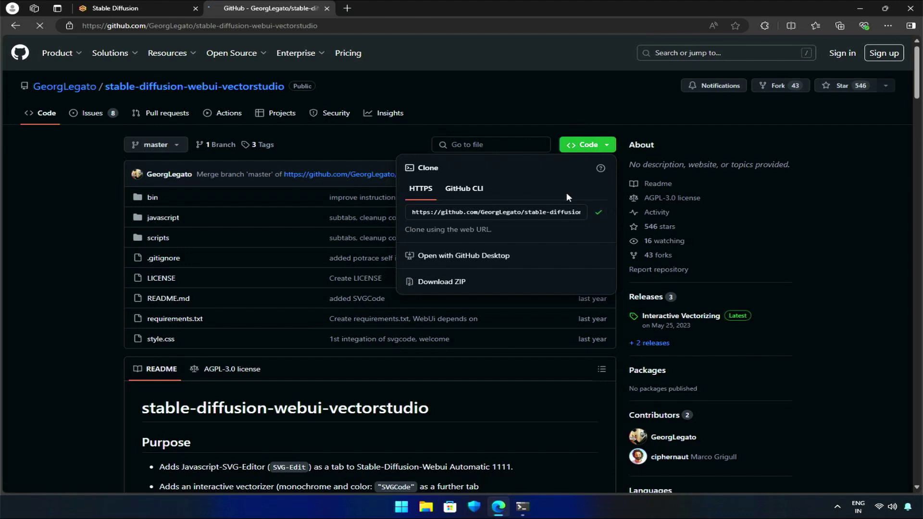
- Install the vectorstudio extension from the pasted GitHub URL and check the Installed extensions list
click(115, 8)
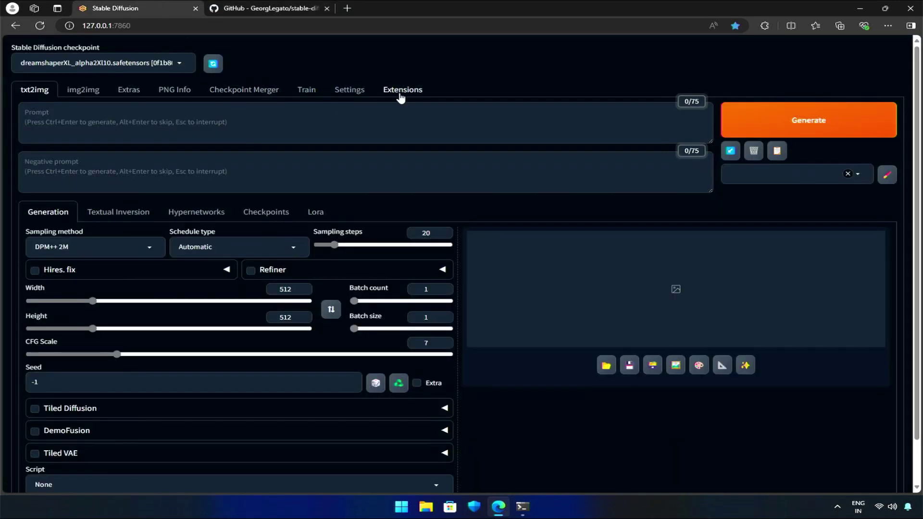
click(400, 91)
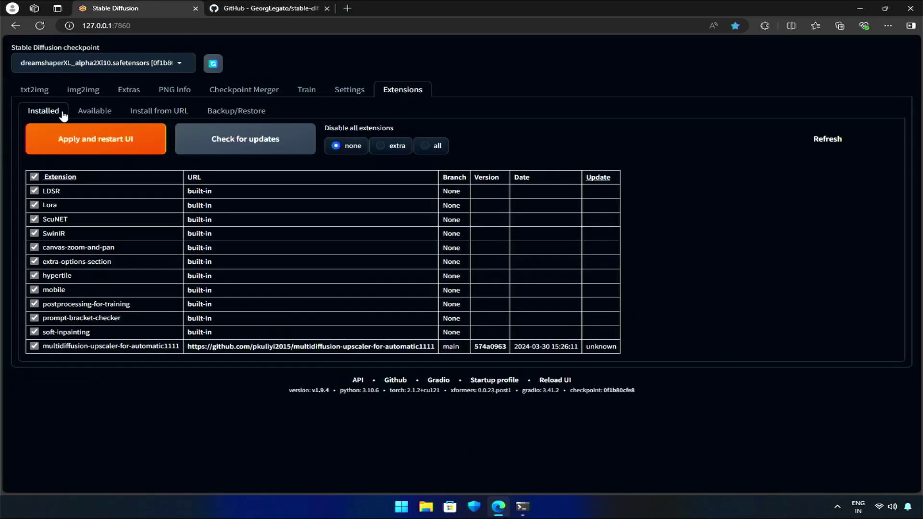
click(166, 114)
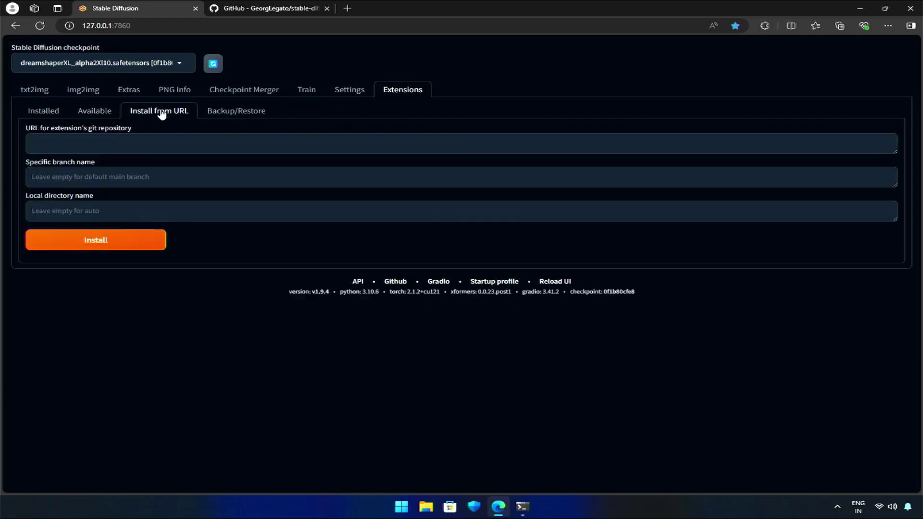
click(127, 141)
key(ctrl+v)
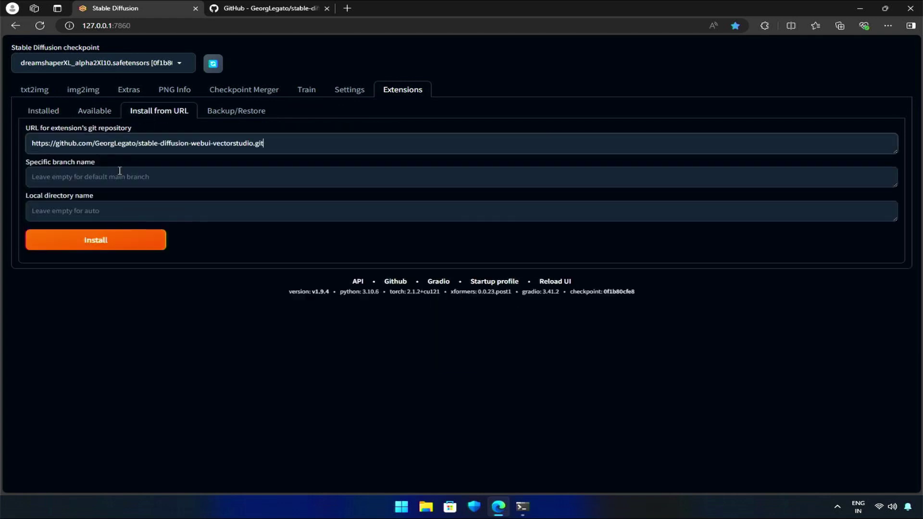
click(110, 247)
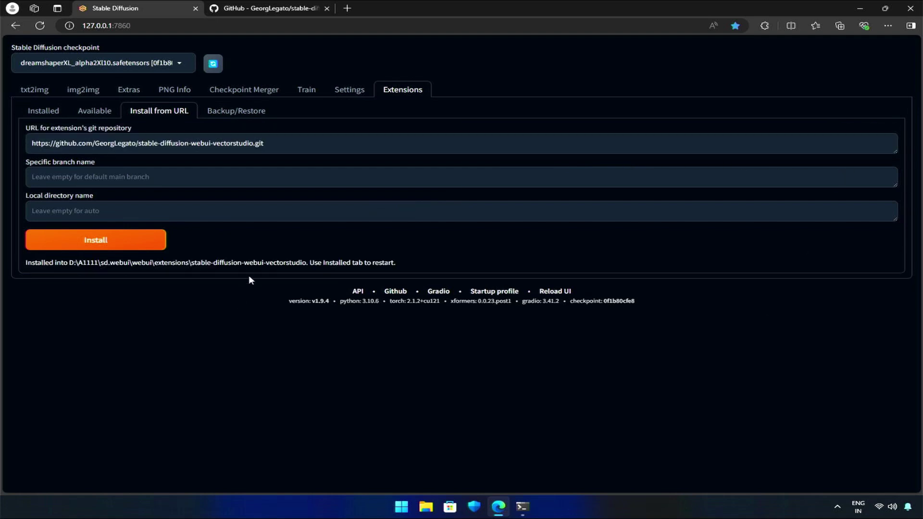
click(43, 112)
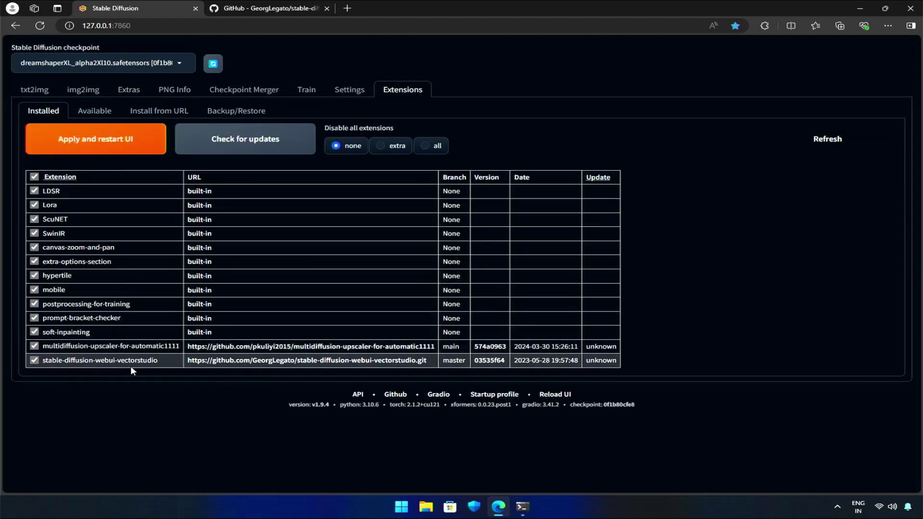
- Apply and restart the UI, then look over the new Vector Studio page
click(93, 144)
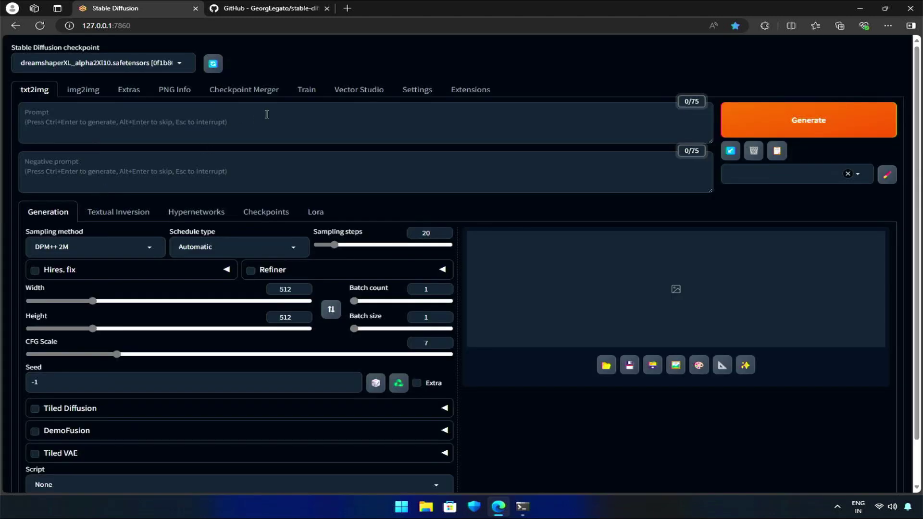
click(367, 93)
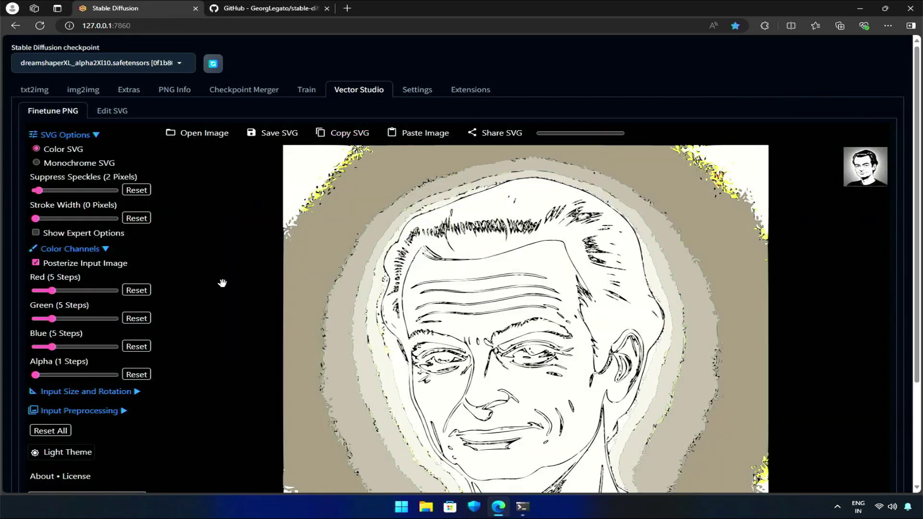
scroll(210, 331, down, 5)
scroll(210, 331, up, 5)
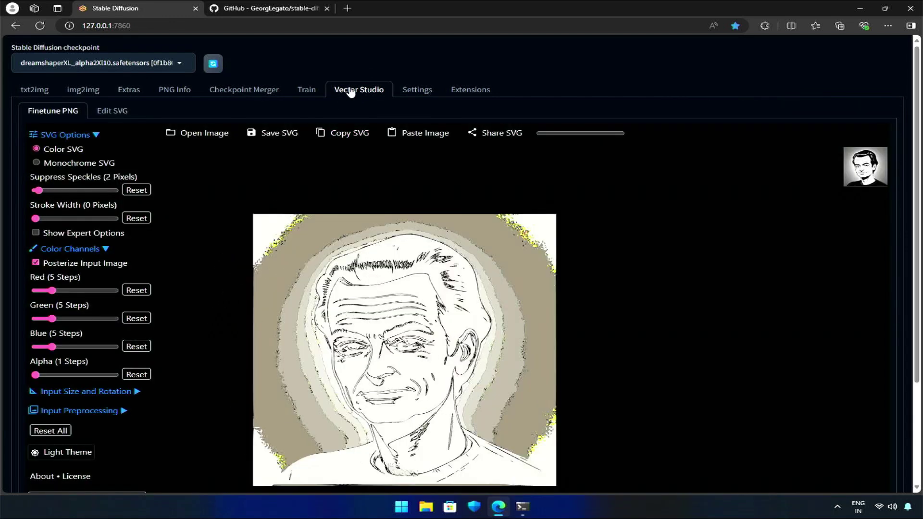
- Choose Vector Studio as the txt2img script and expand its options panel
click(34, 95)
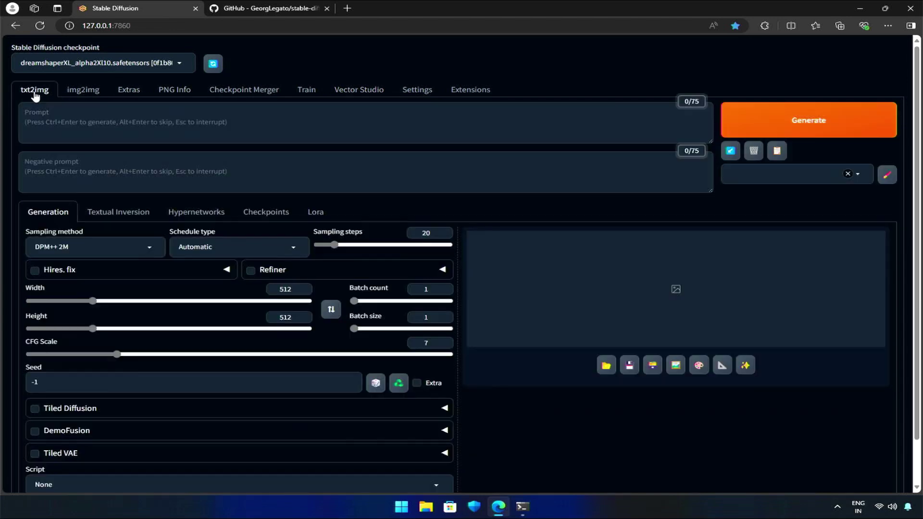
scroll(90, 352, down, 1)
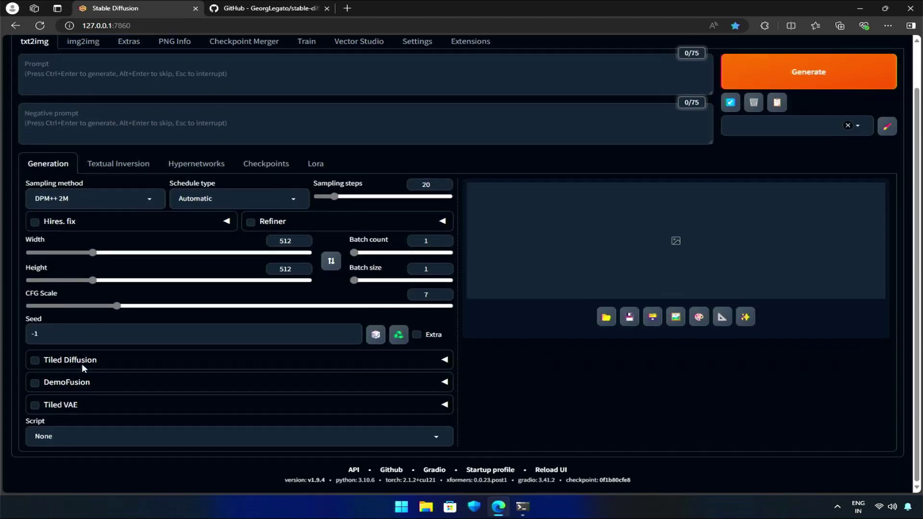
click(135, 434)
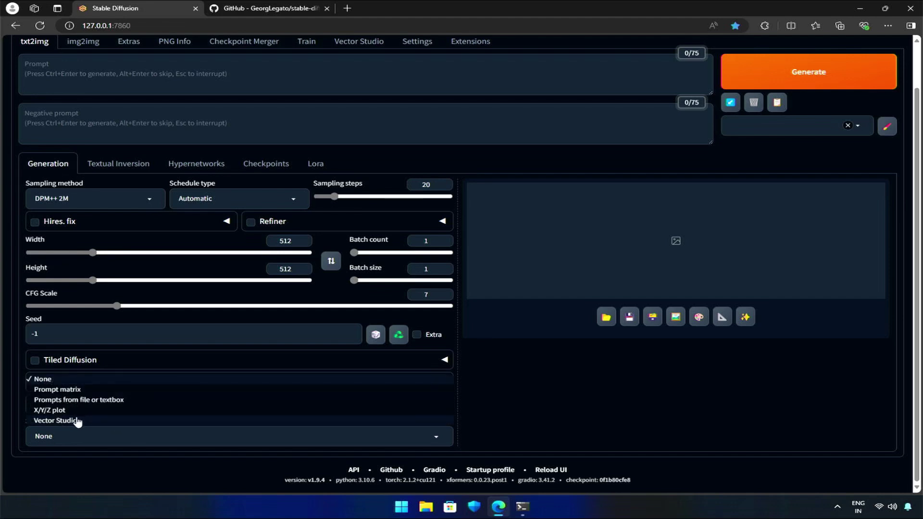
click(51, 420)
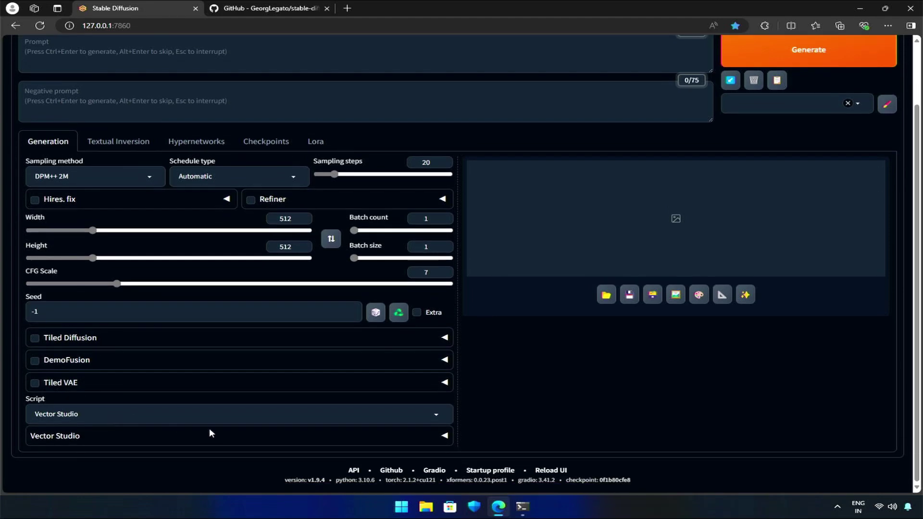
click(209, 433)
scroll(207, 423, down, 3)
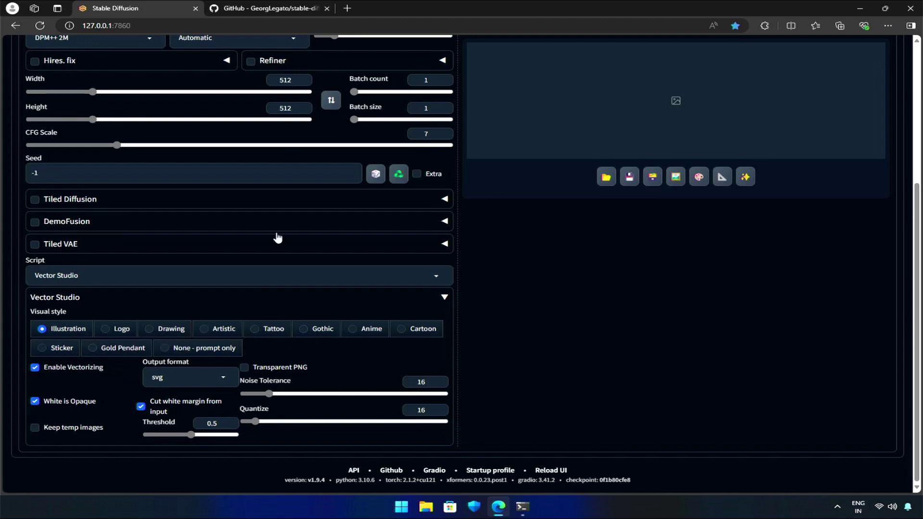
- Open the README's potrace.sourceforge.net download link from the Installation section in a new tab
click(279, 8)
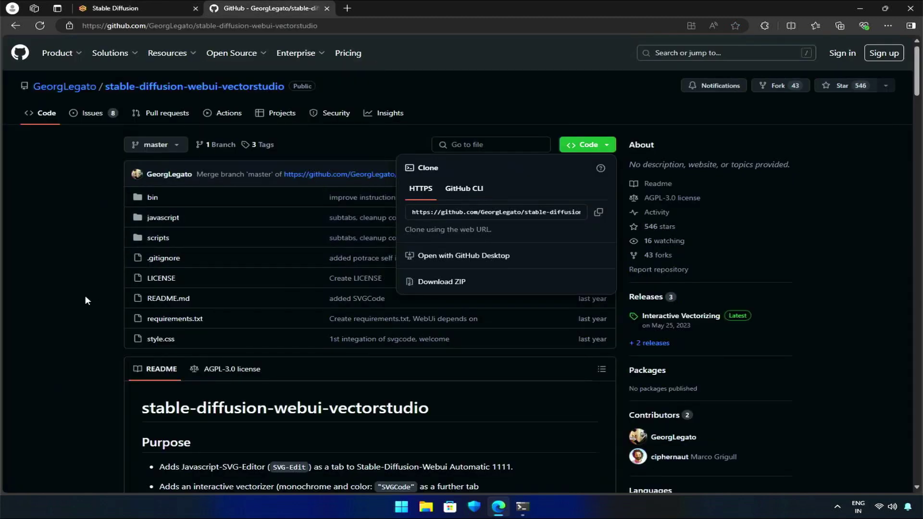
scroll(76, 301, down, 2)
scroll(76, 301, down, 5)
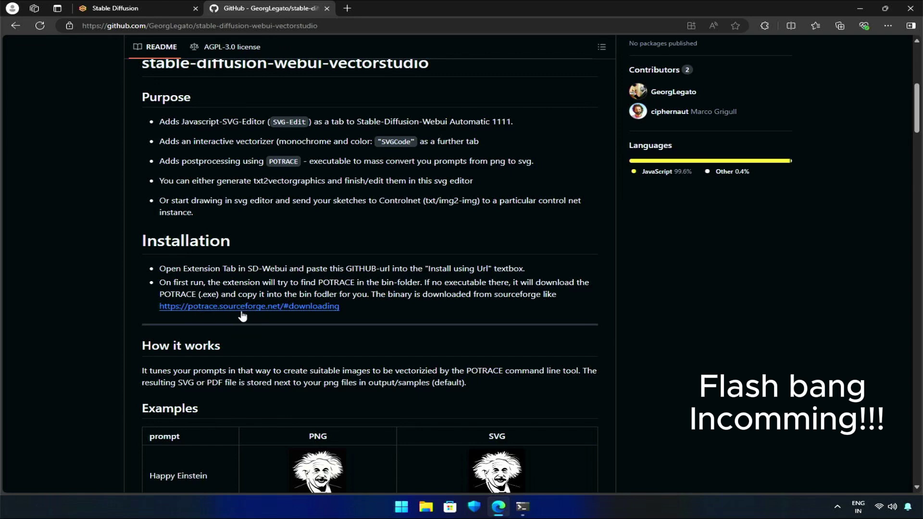
scroll(254, 289, down, 1)
right_click(252, 258)
click(267, 268)
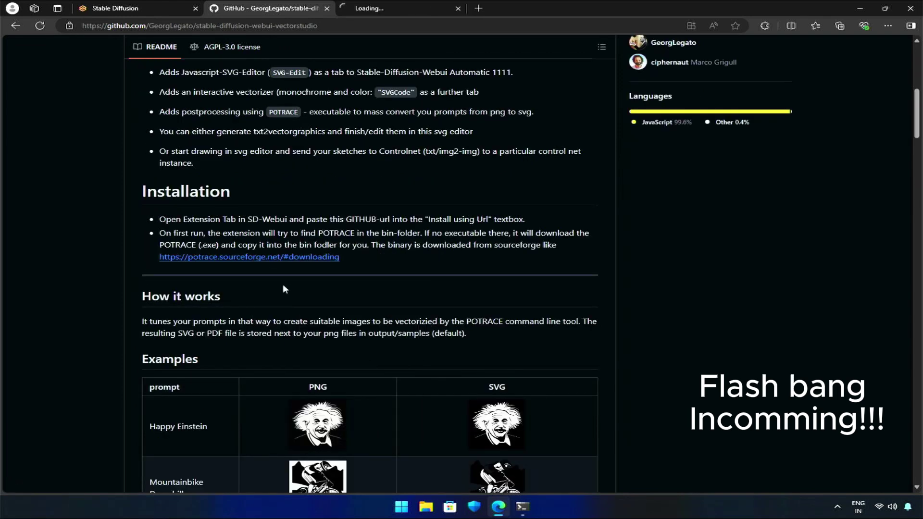
- Download potrace-1.16.win64.zip from the Windows (64 bit) row of the Potrace page
click(380, 7)
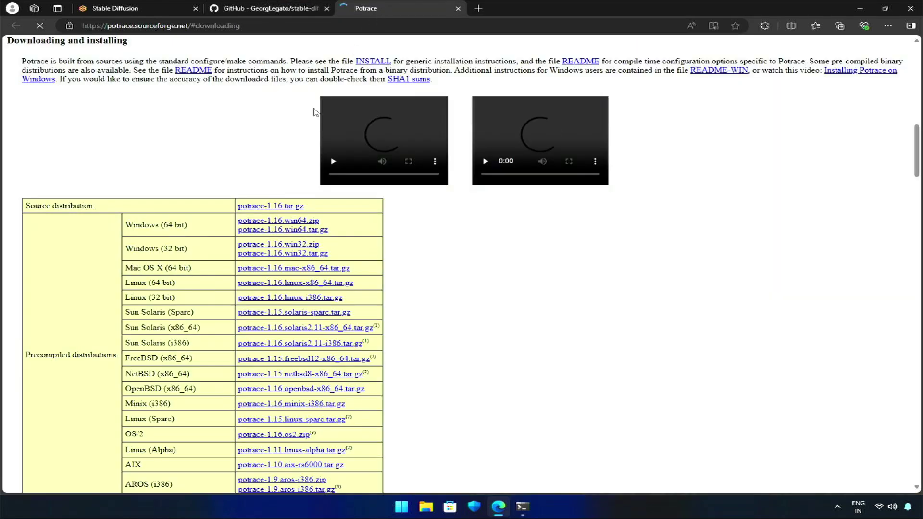
drag(21, 61, 261, 65)
click(198, 171)
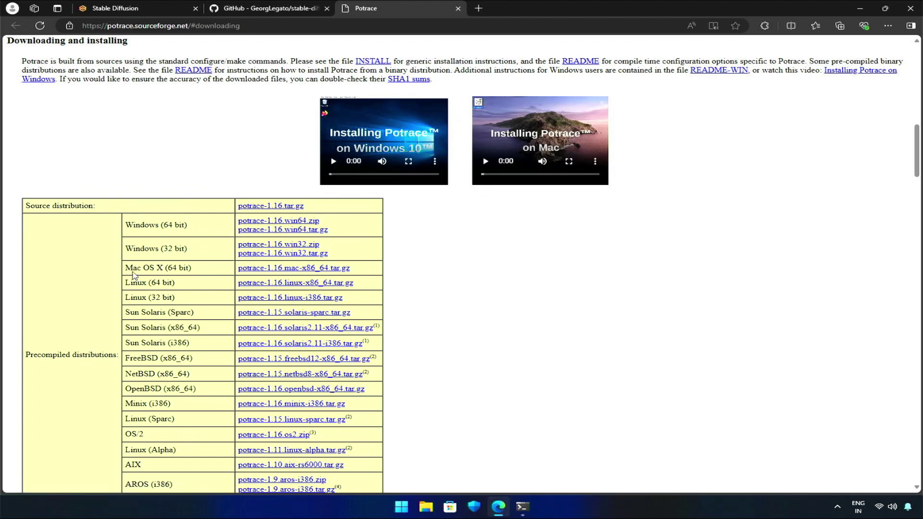
drag(133, 270, 201, 273)
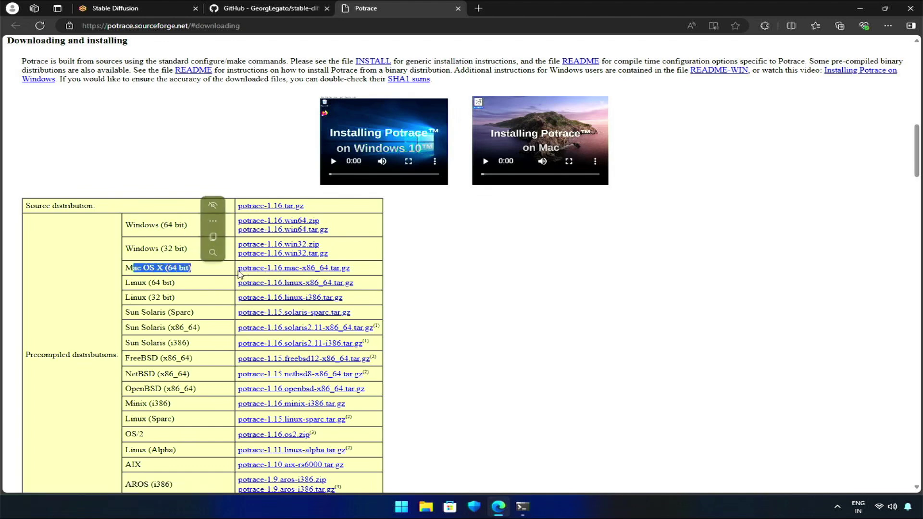
click(170, 281)
drag(124, 284, 333, 285)
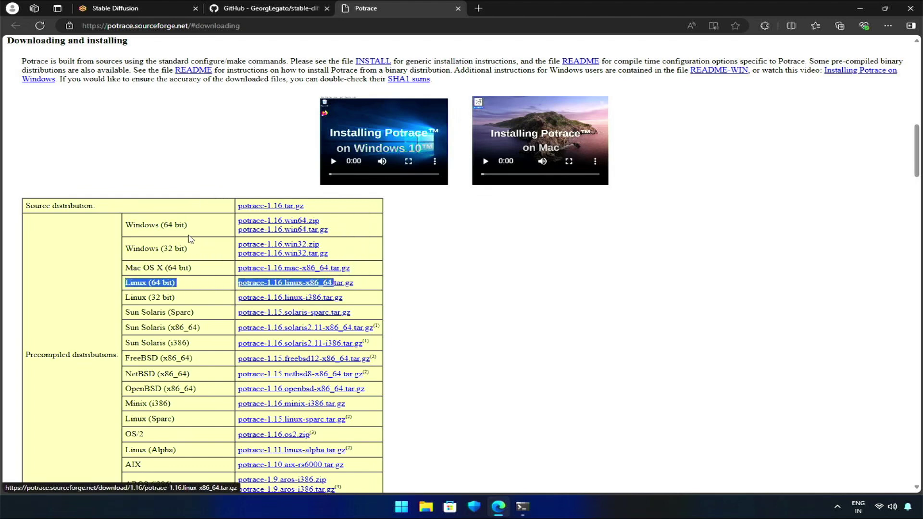
drag(188, 224, 126, 225)
click(225, 231)
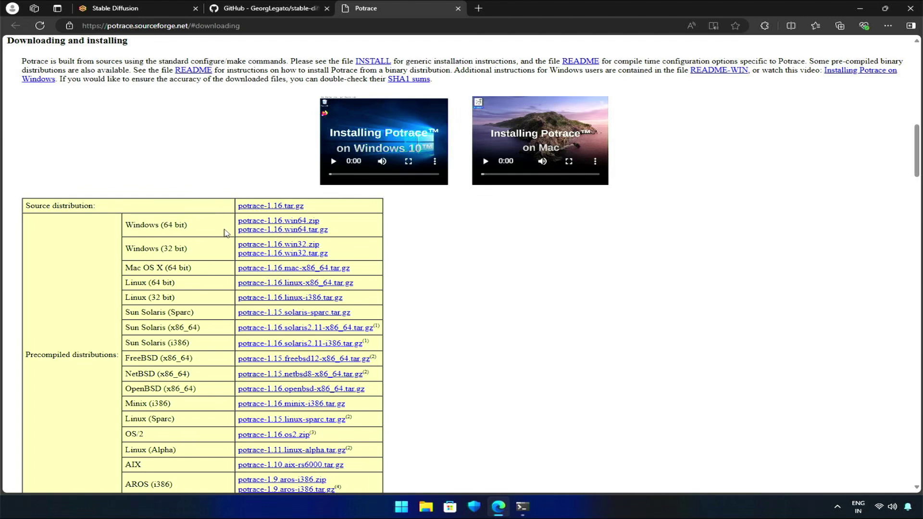
click(287, 222)
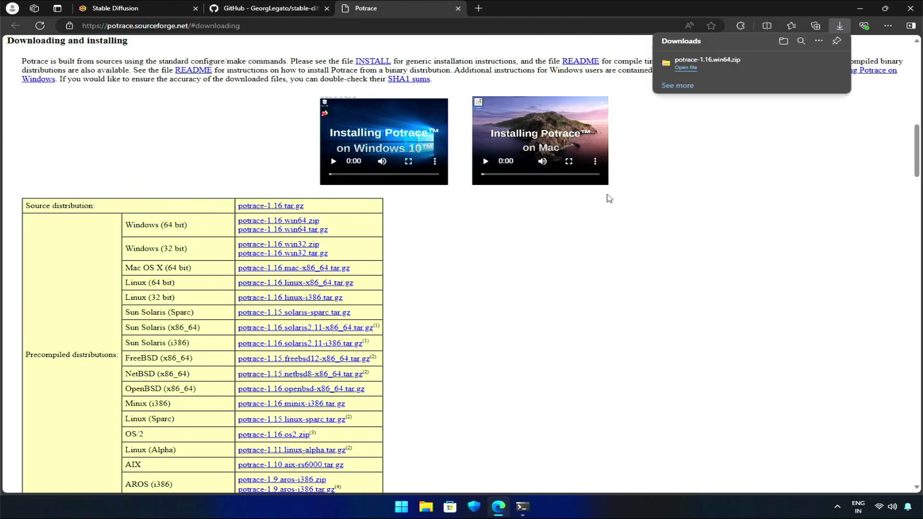
- Extract potrace-1.16.win64.zip and copy potrace.exe from the extracted folder
click(799, 63)
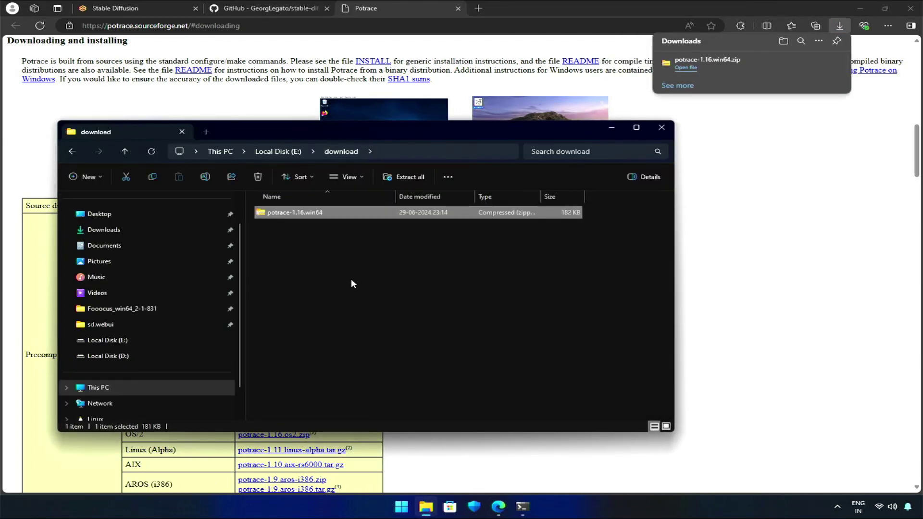
right_click(336, 211)
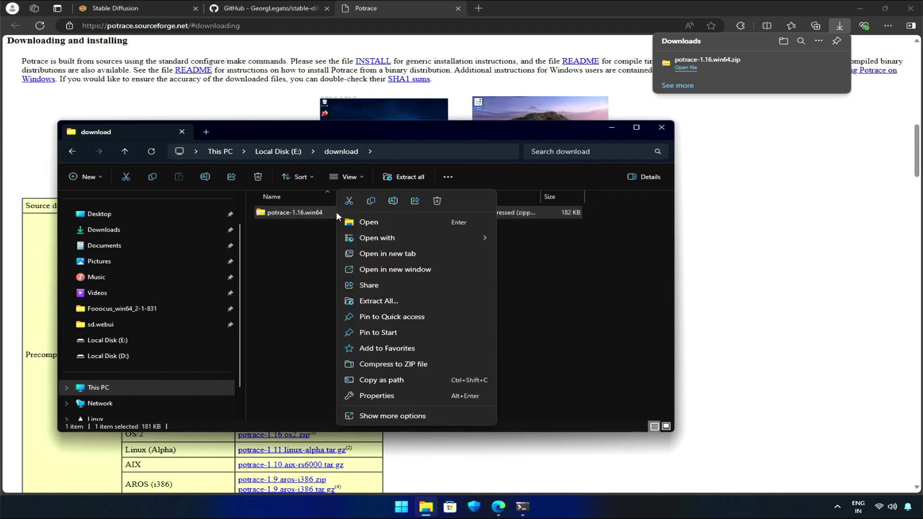
click(367, 301)
click(551, 346)
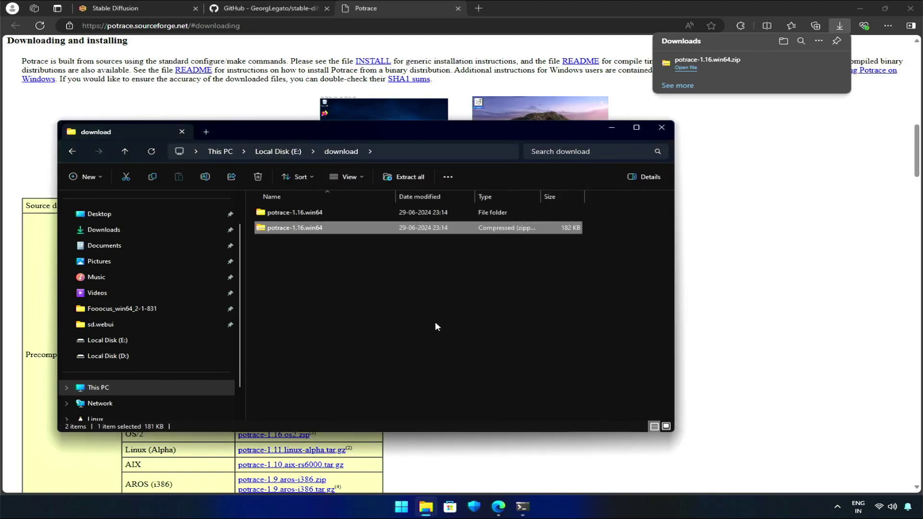
double_click(322, 213)
double_click(333, 213)
click(380, 335)
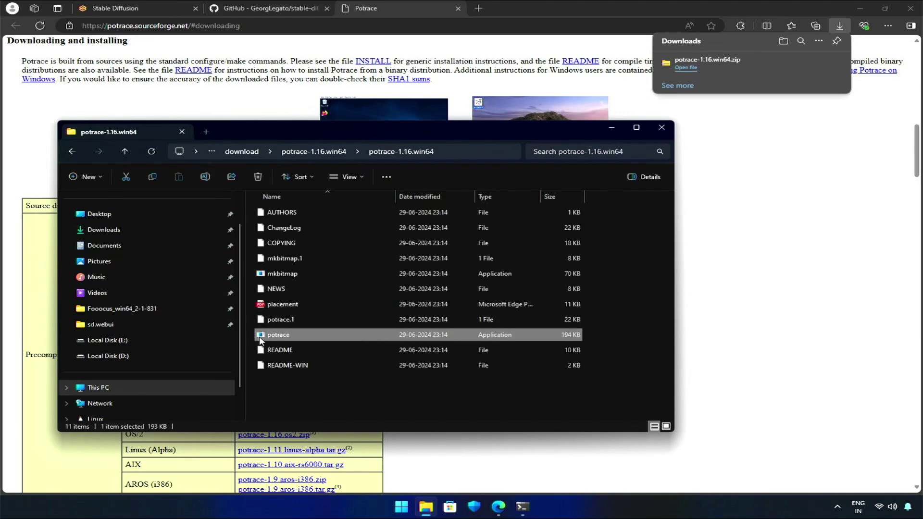
right_click(333, 334)
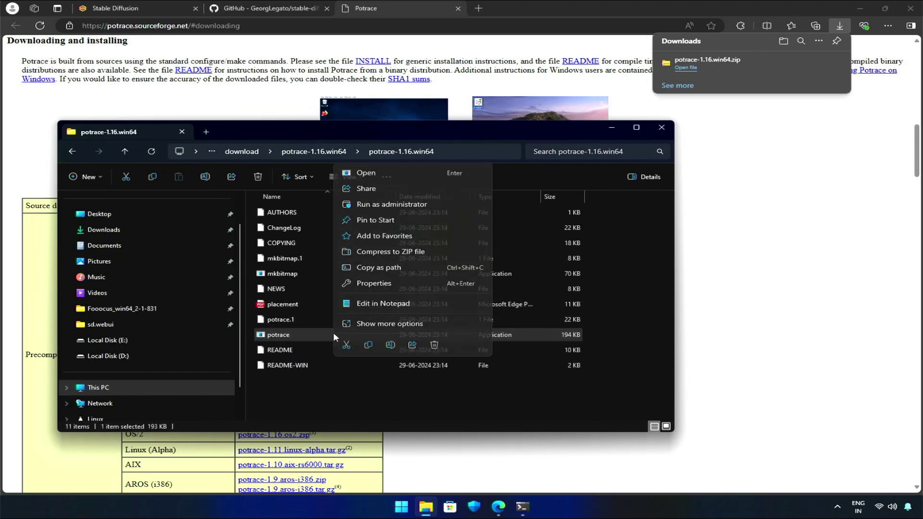
click(368, 345)
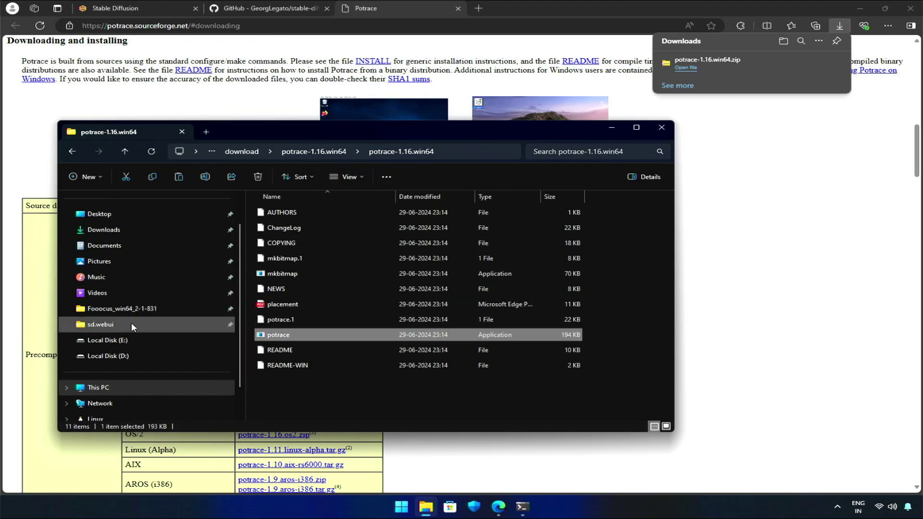
- Paste potrace.exe into sd.webui\webui\extensions\stable-diffusion-webui-vectorstudio\bin and close Explorer
click(100, 325)
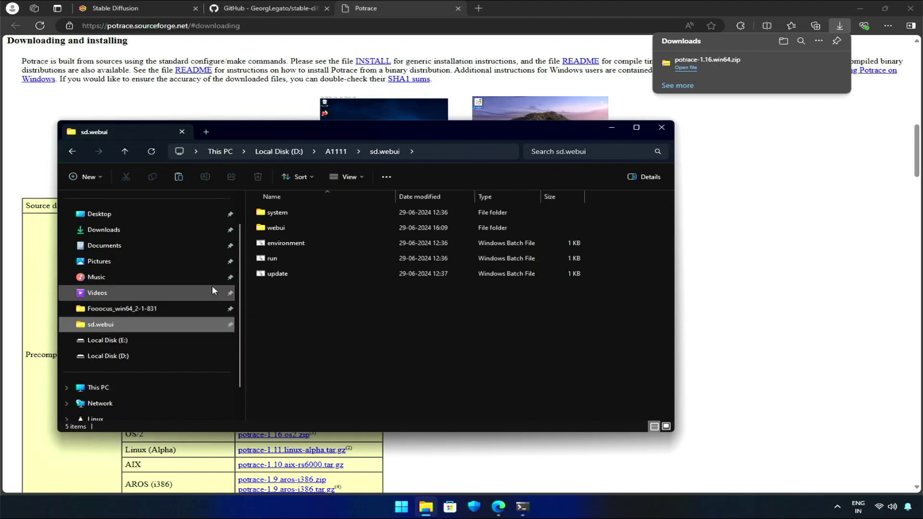
double_click(283, 228)
click(269, 8)
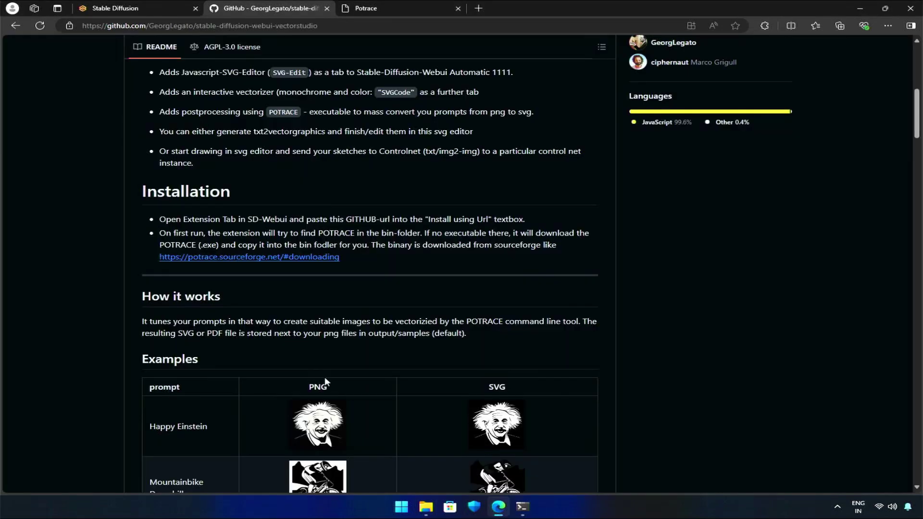
click(426, 506)
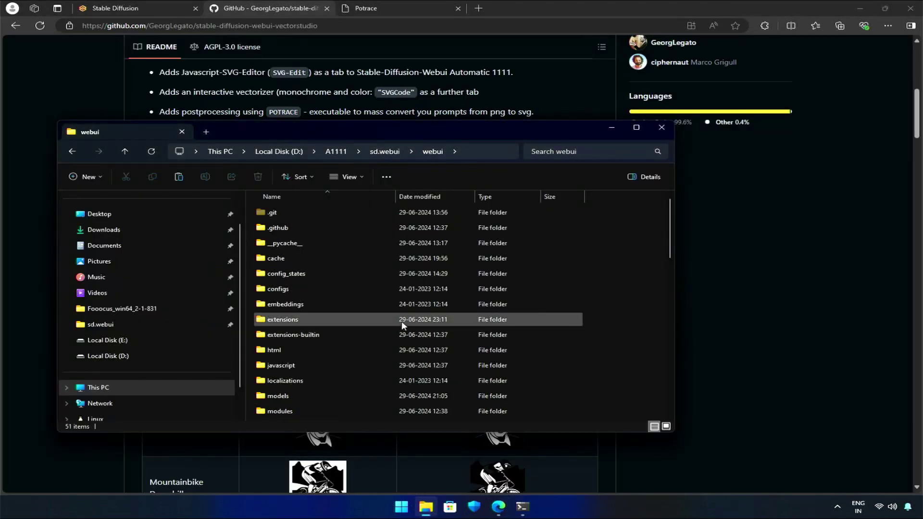
double_click(274, 321)
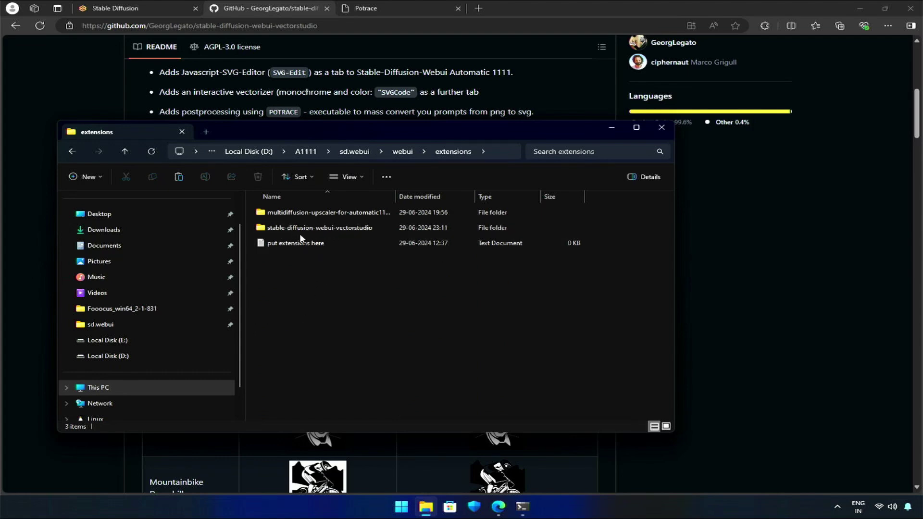
double_click(327, 230)
double_click(283, 228)
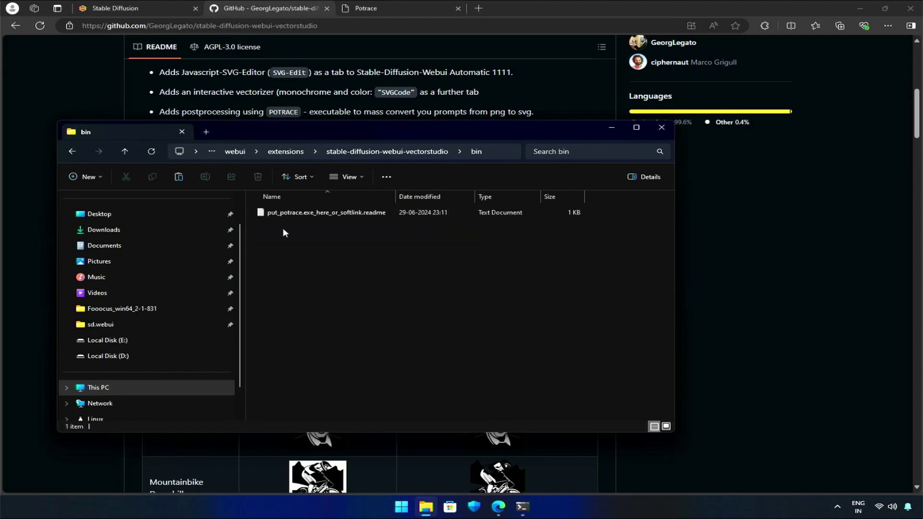
right_click(292, 245)
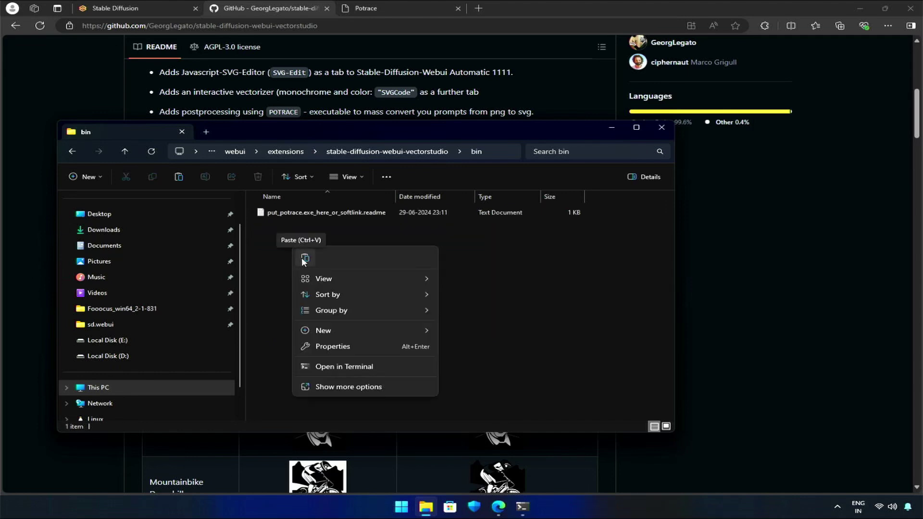
click(304, 258)
click(451, 261)
click(662, 127)
- Paste the flat-color falcon's-head logo prompt from Sticky Notes into the txt2img Prompt box
click(122, 8)
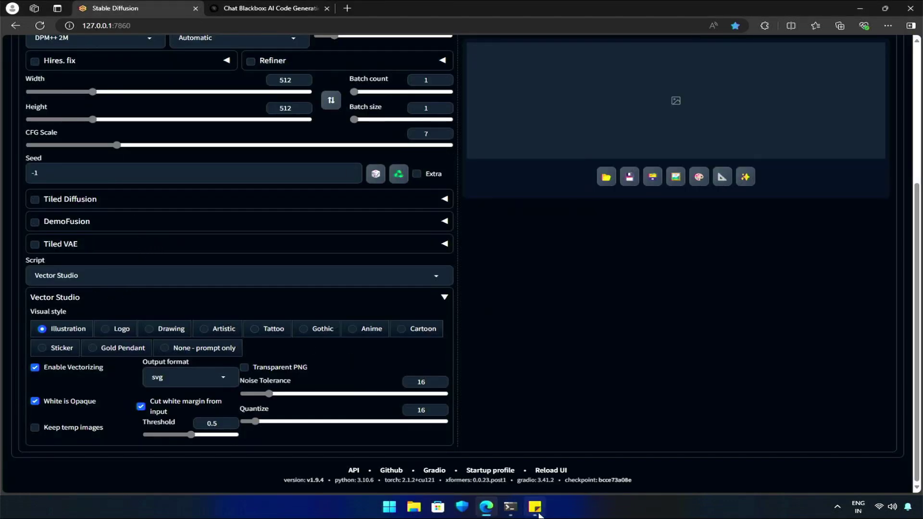
click(536, 509)
click(609, 421)
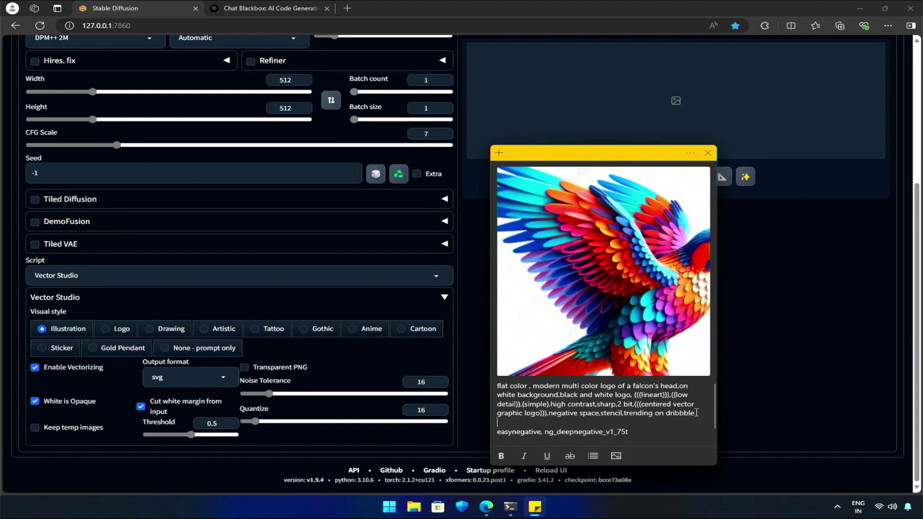
drag(697, 412, 486, 385)
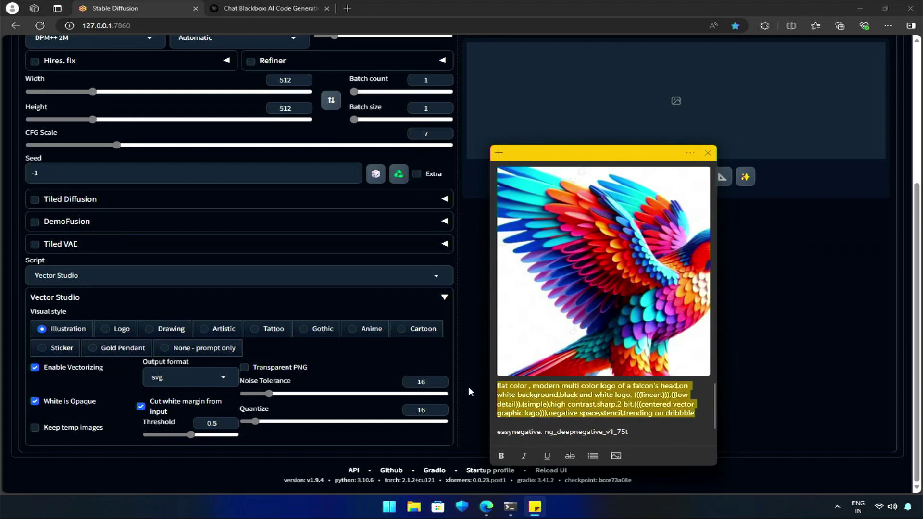
scroll(265, 274, up, 5)
click(140, 141)
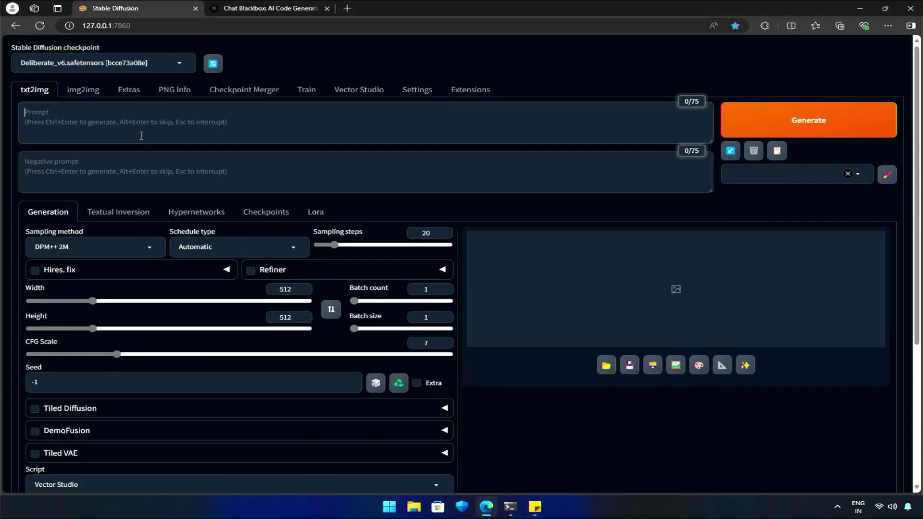
key(ctrl+v)
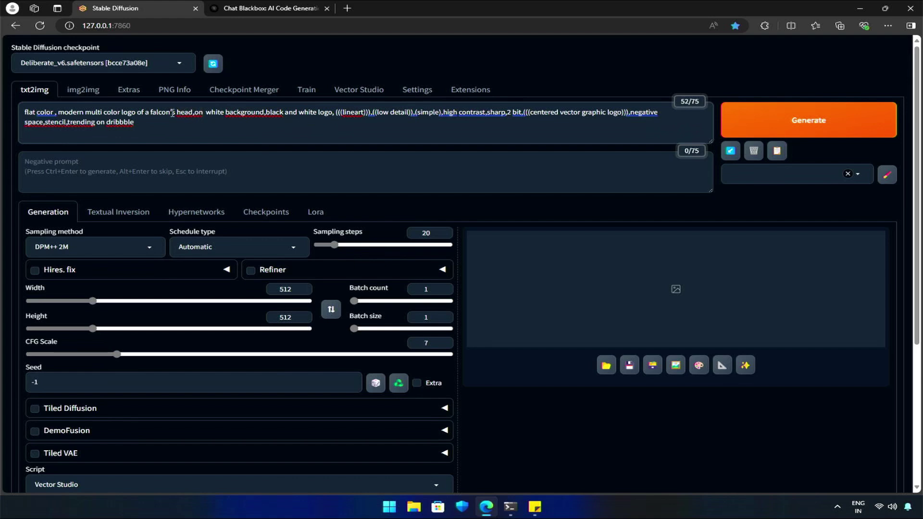
drag(150, 112, 196, 108)
click(322, 137)
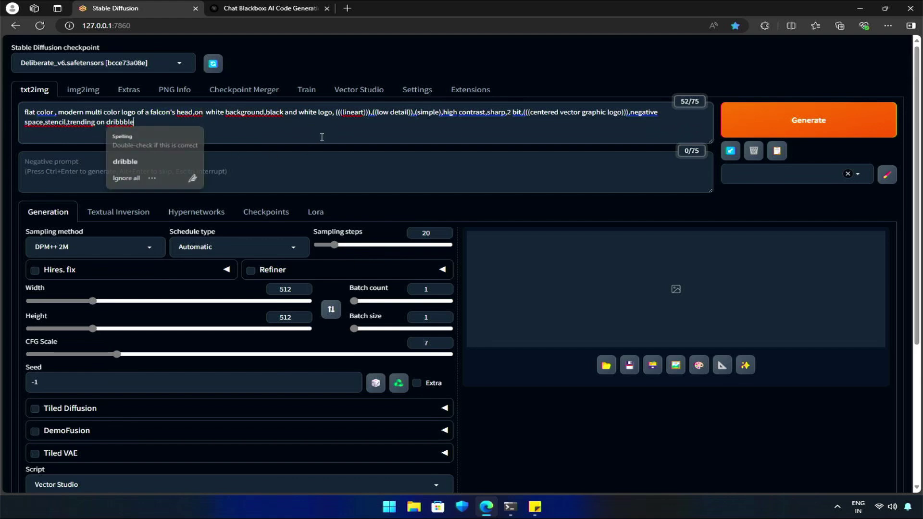
- Copy 'easynegative, ng_deepnegative_v1_75t' from the note into the Negative prompt box
click(534, 507)
scroll(552, 423, down, 1)
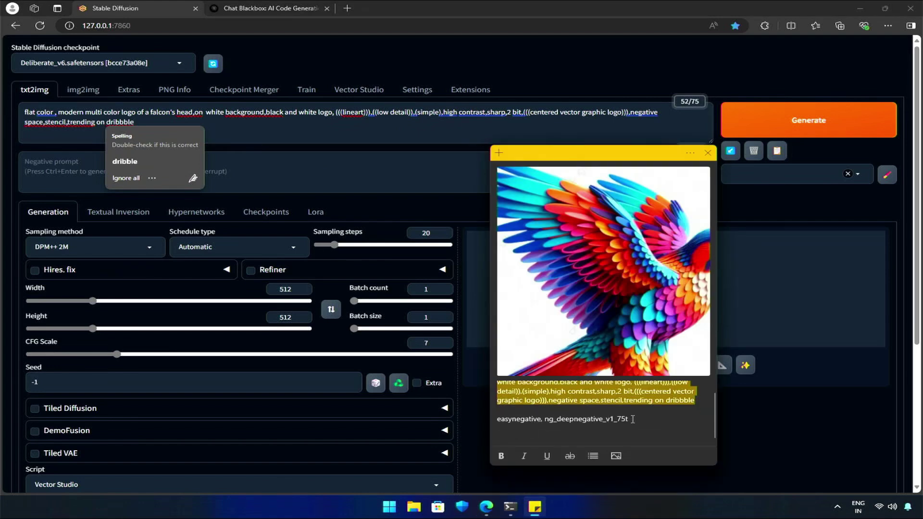
drag(632, 419, 495, 419)
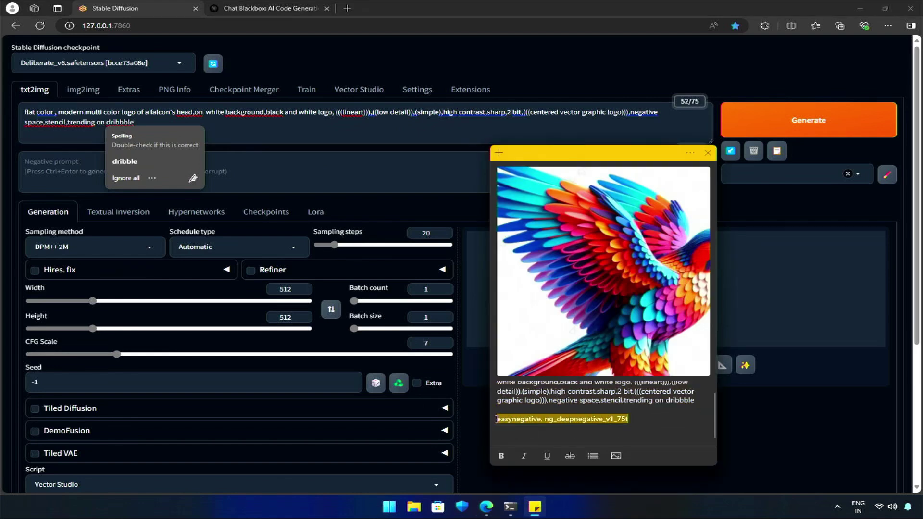
key(ctrl+c)
click(277, 158)
key(ctrl+v)
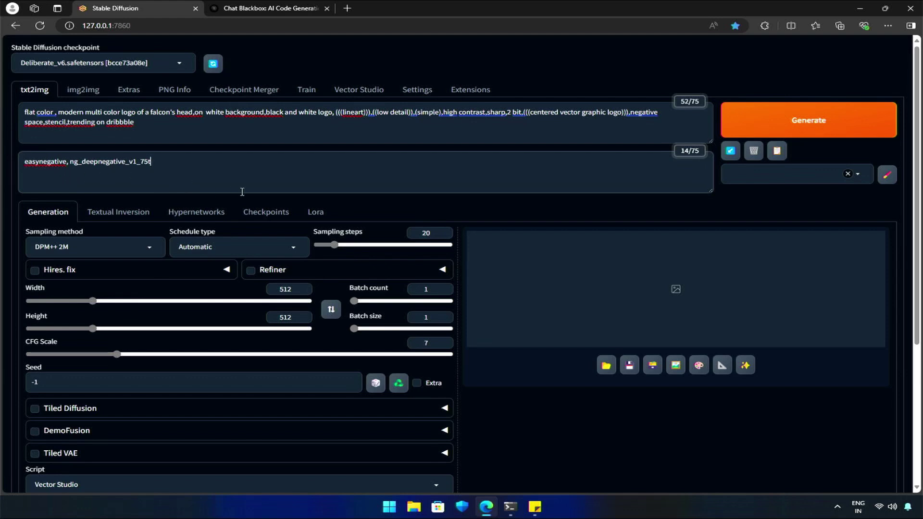
- Select the Euler a sampler, raise batch count to 4, and choose the Logo visual style
scroll(185, 245, down, 1)
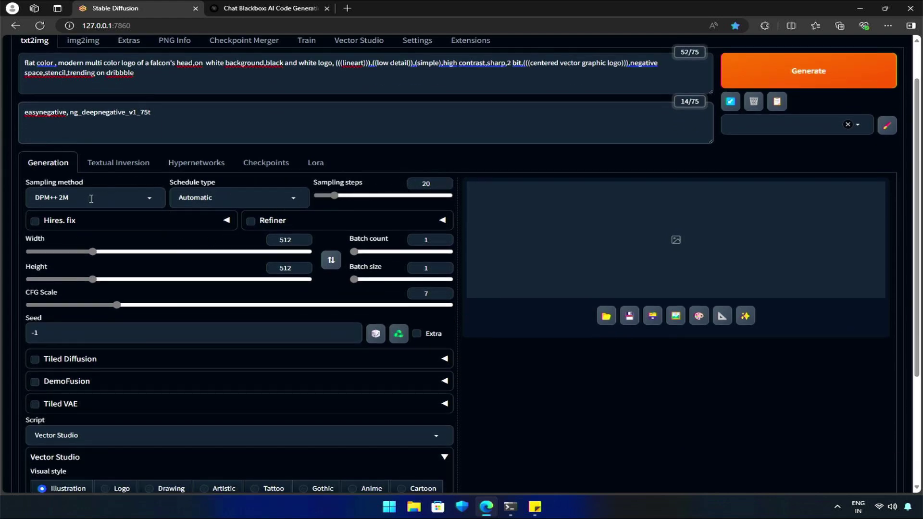
click(92, 198)
click(51, 277)
click(444, 237)
click(444, 237)
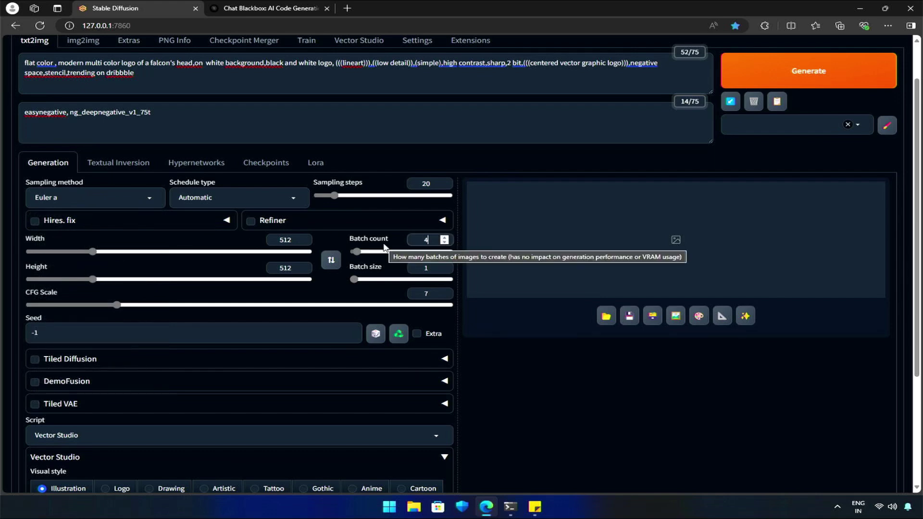
scroll(189, 330, down, 3)
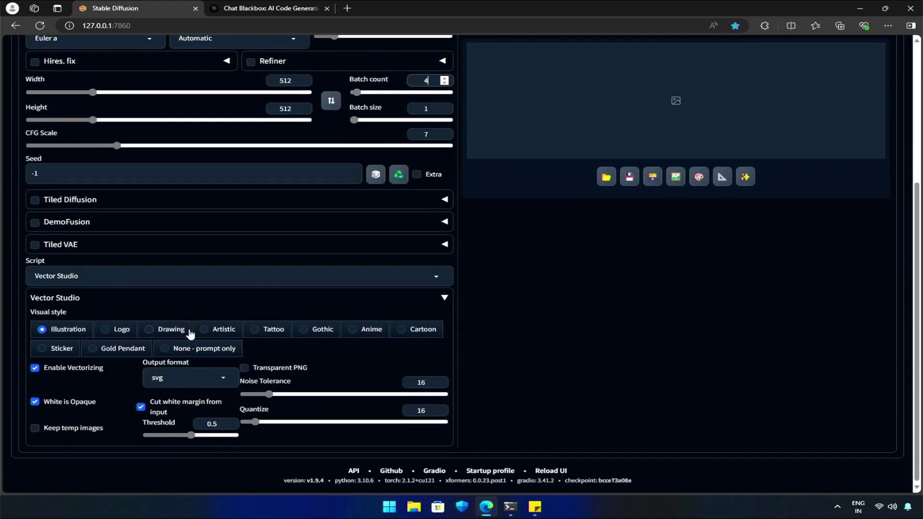
click(120, 331)
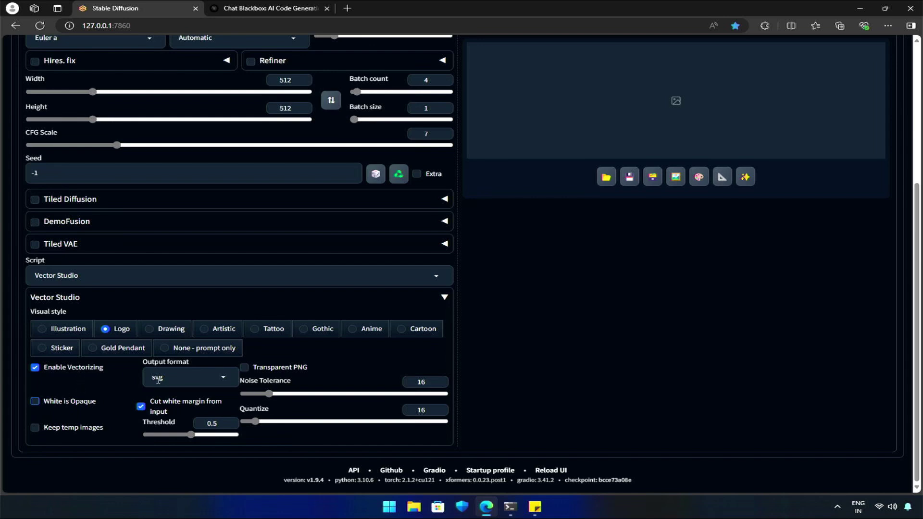
- Generate four falcon logos, then enlarge the first result and view its SVG version
scroll(537, 325, up, 4)
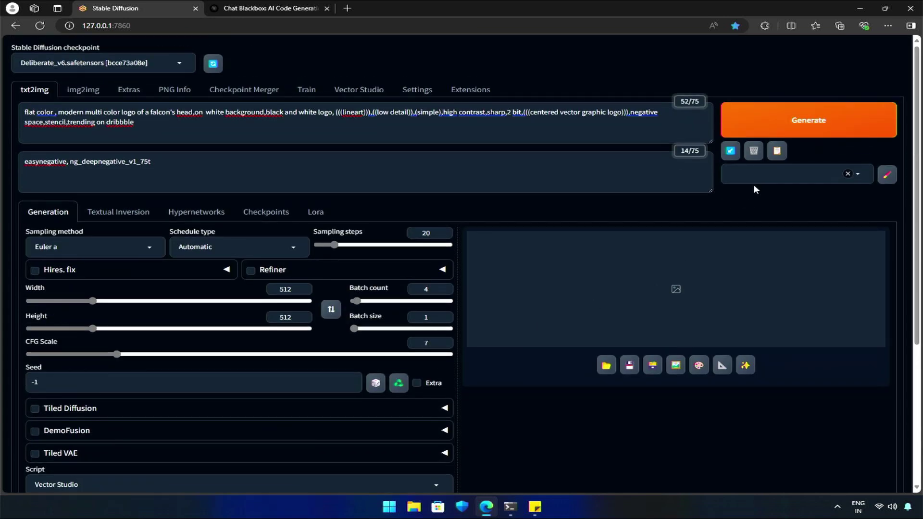
click(812, 120)
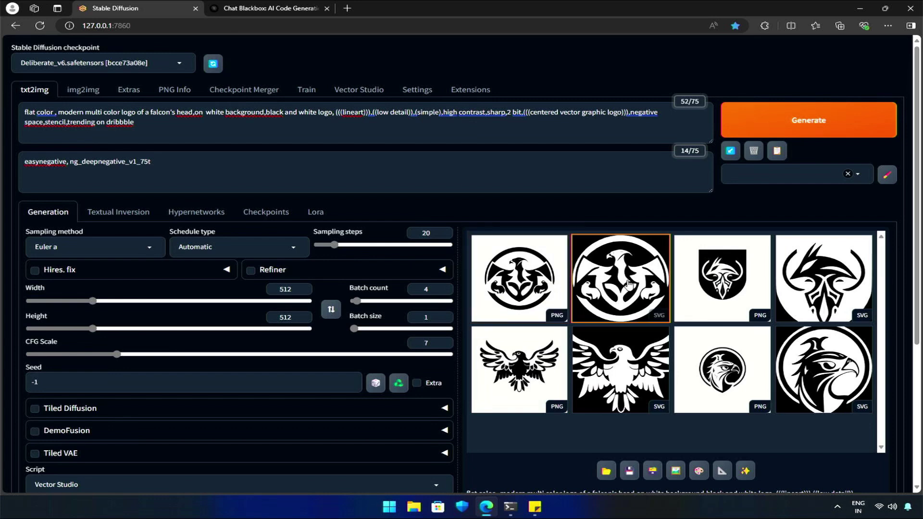
click(530, 281)
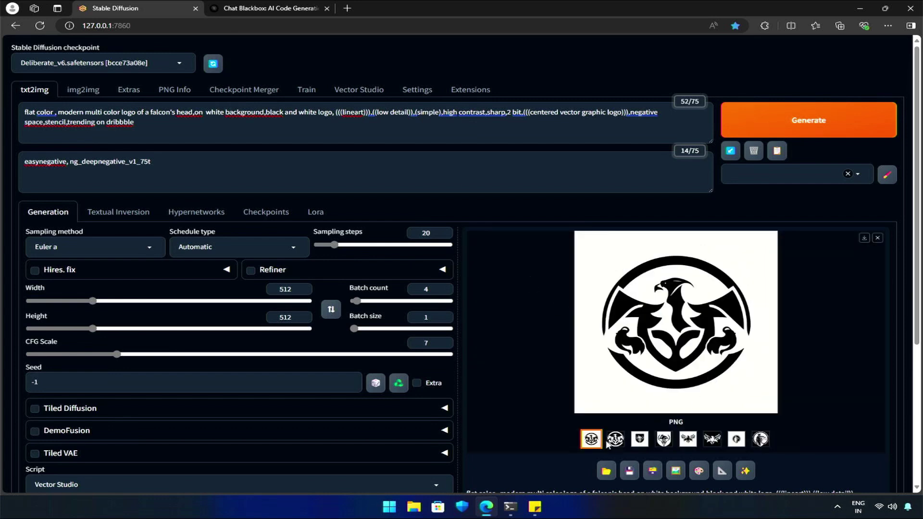
click(608, 442)
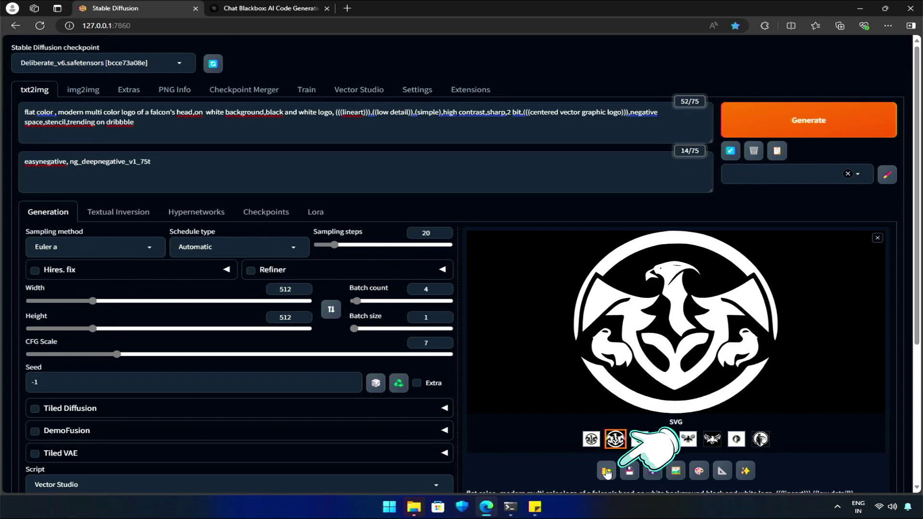
click(606, 471)
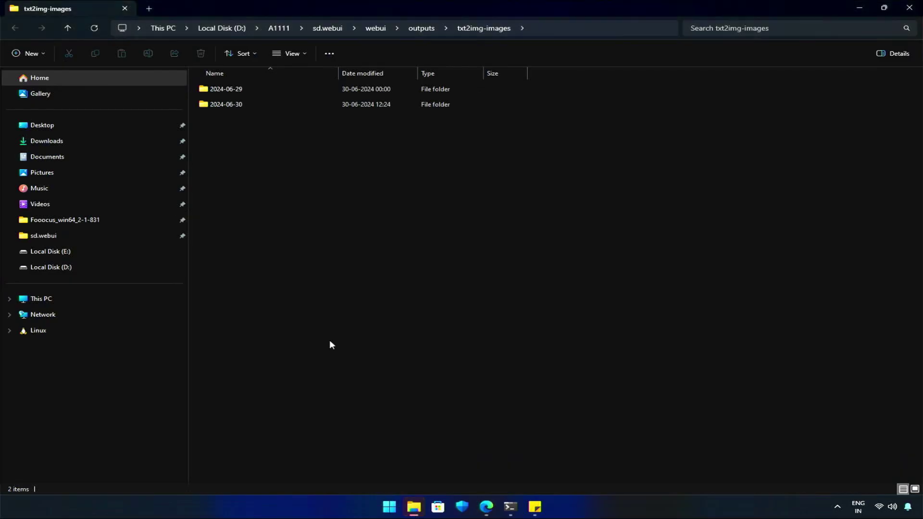
double_click(222, 106)
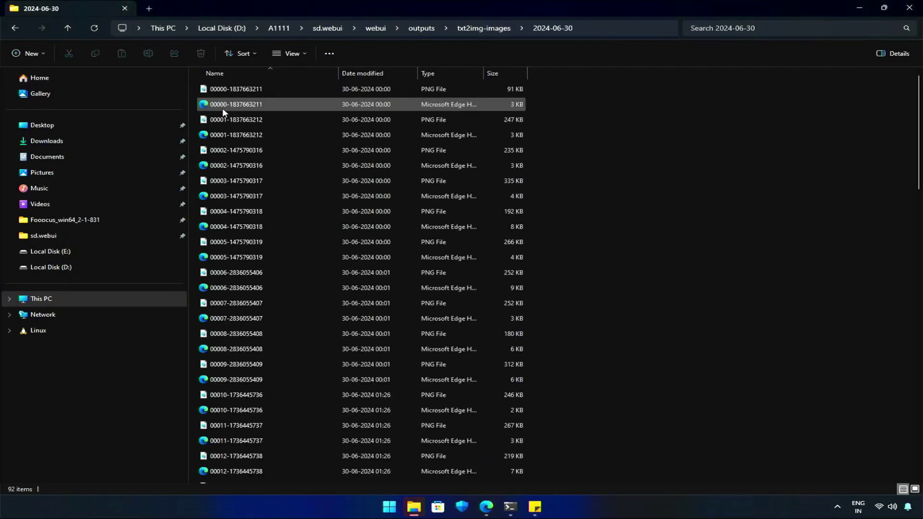
scroll(466, 383, down, 20)
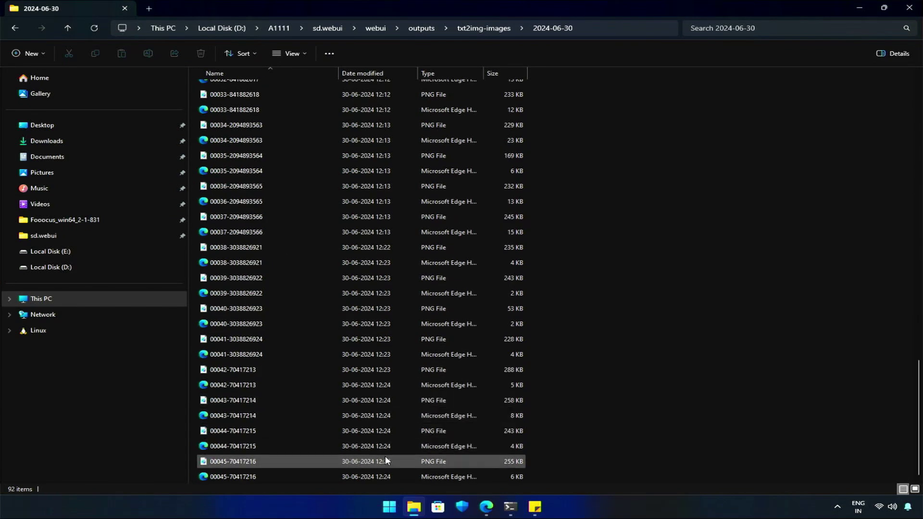
right_click(379, 472)
click(423, 403)
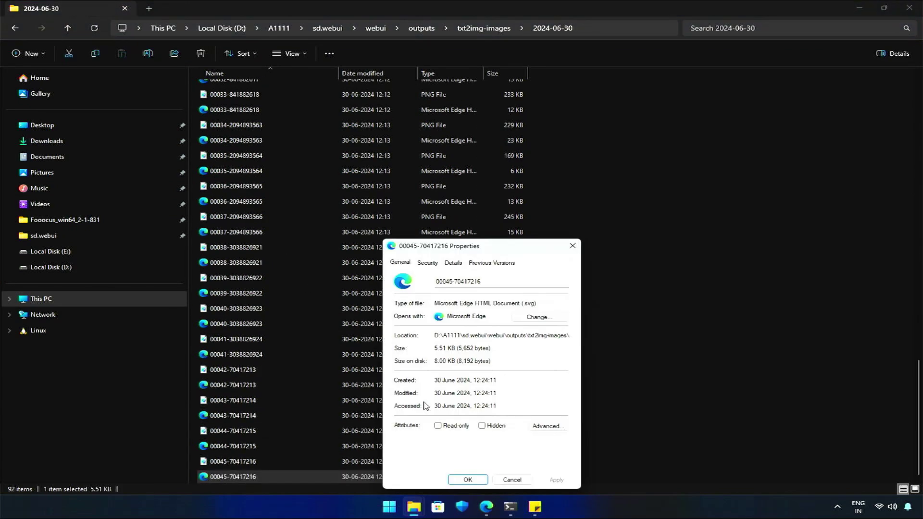
double_click(534, 303)
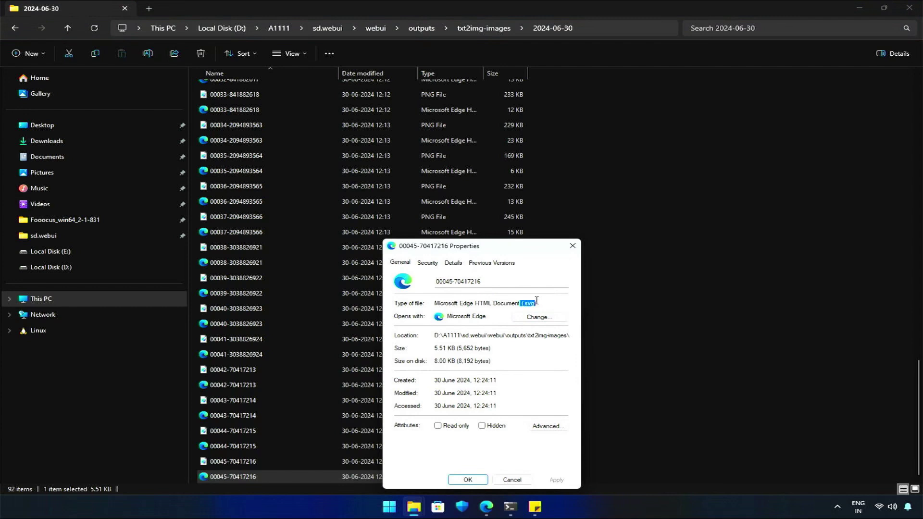
click(572, 246)
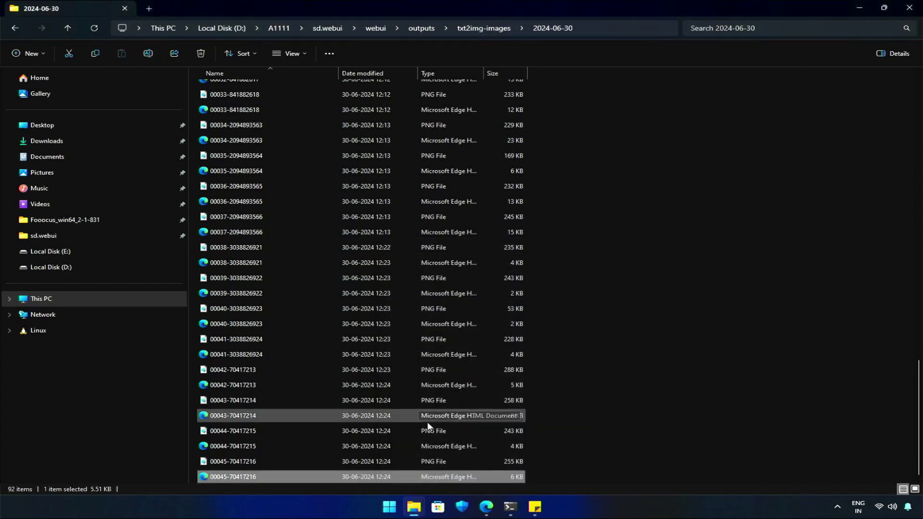
double_click(279, 478)
click(409, 336)
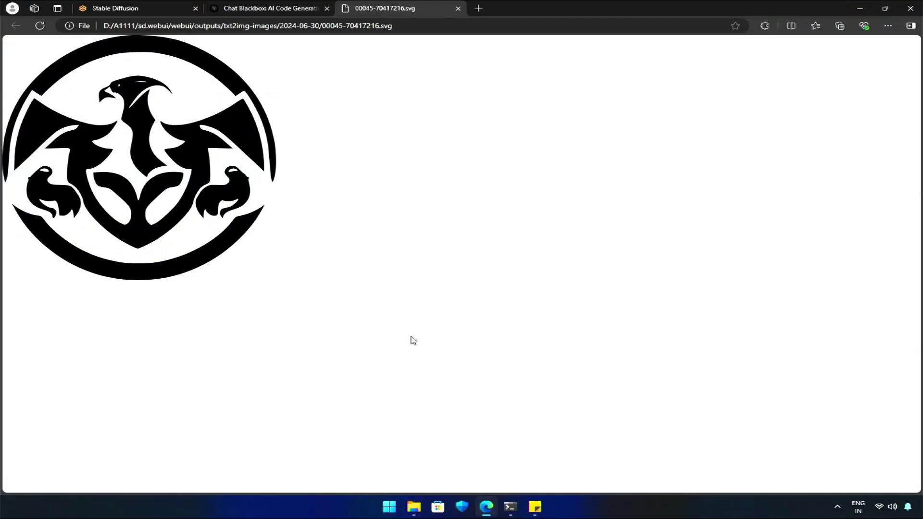
middle_click(385, 4)
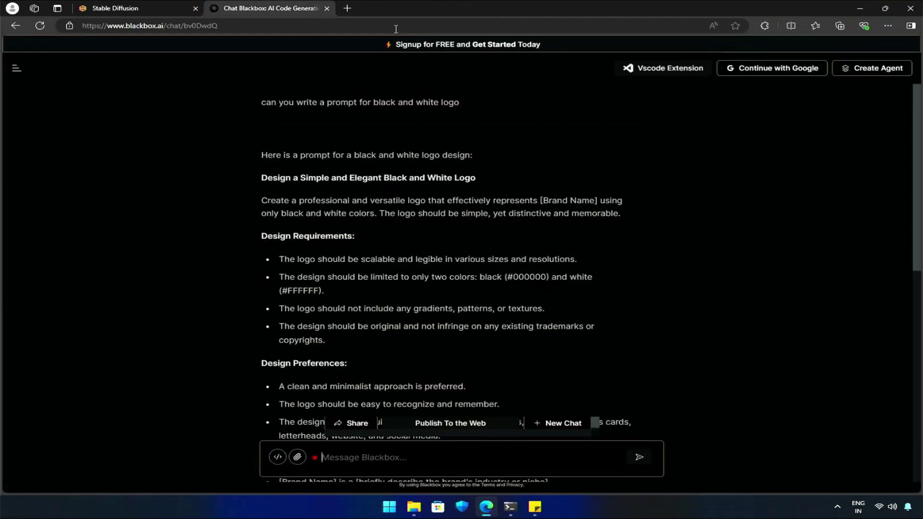
click(138, 6)
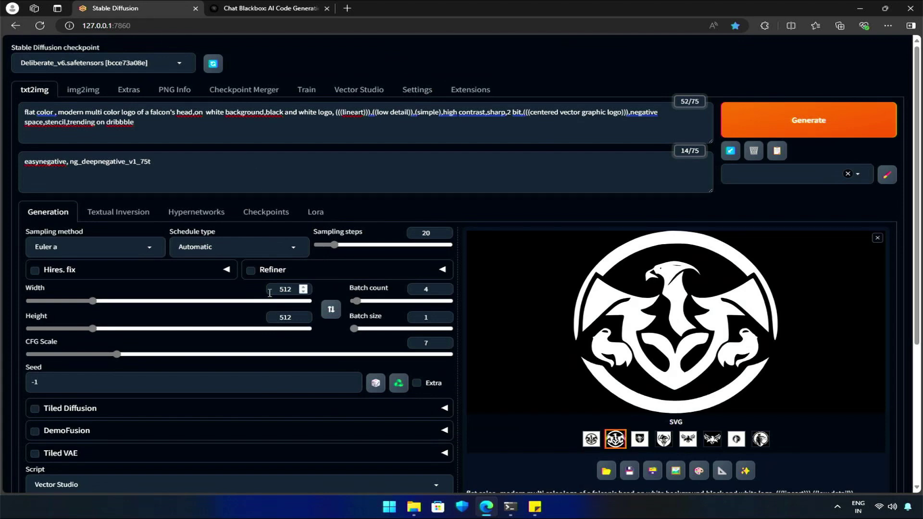
- Copy the falcon logo prompt and negative prompt from txt2img into the img2img prompt boxes
click(370, 126)
key(ctrl+a)
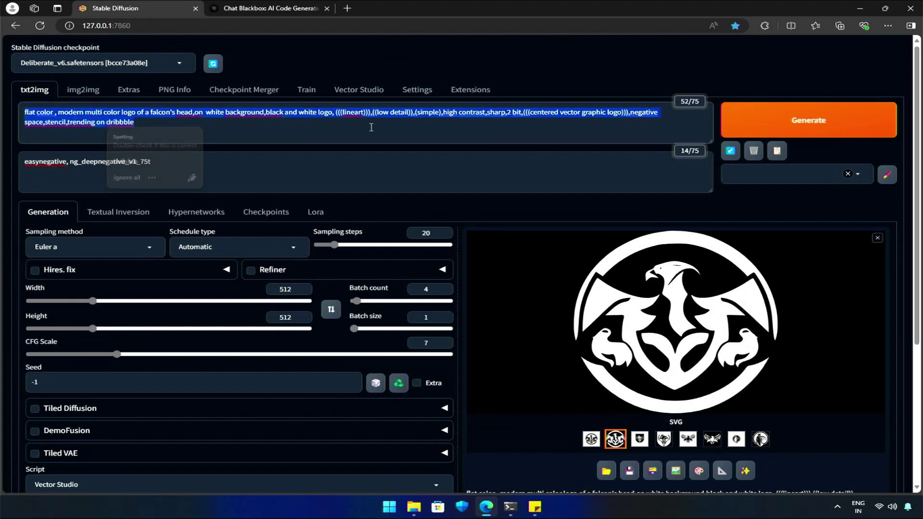
click(91, 90)
click(98, 124)
key(ctrl+v)
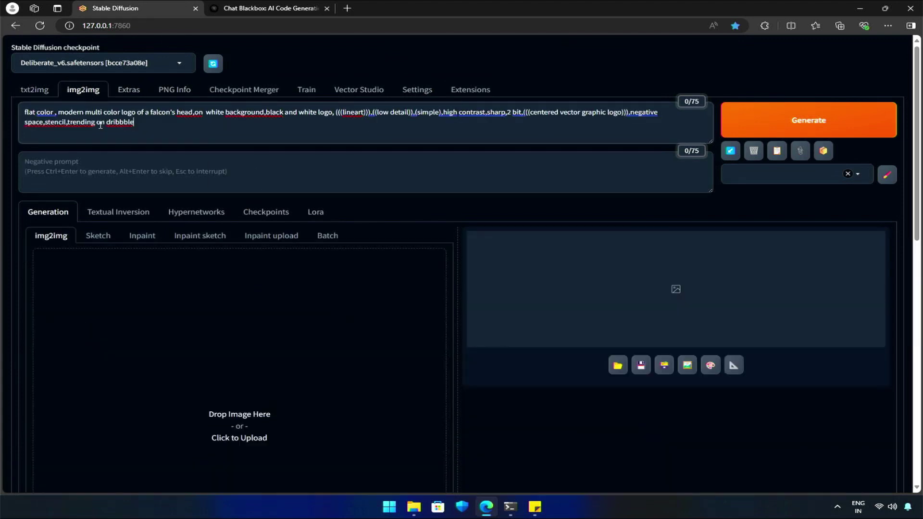
click(34, 90)
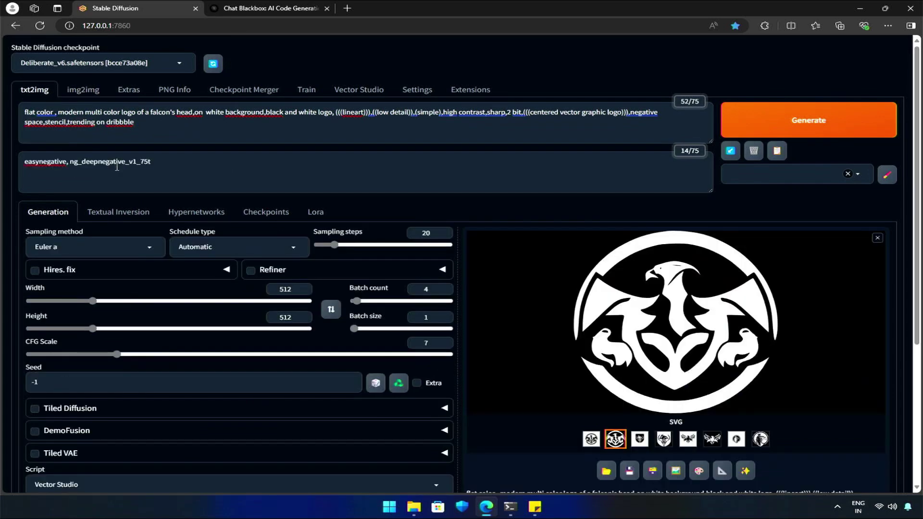
click(103, 95)
click(108, 159)
key(ctrl+v)
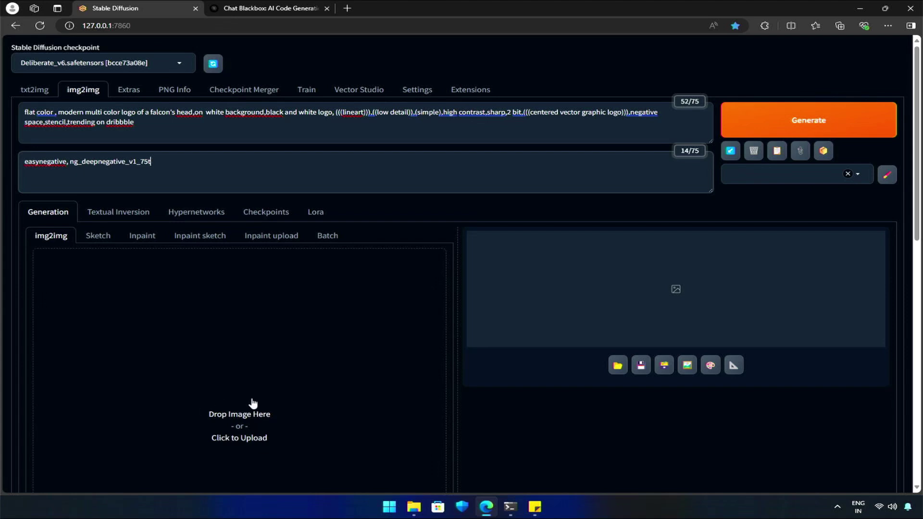
- Upload the colourful falcon picture as the img2img source image
click(253, 403)
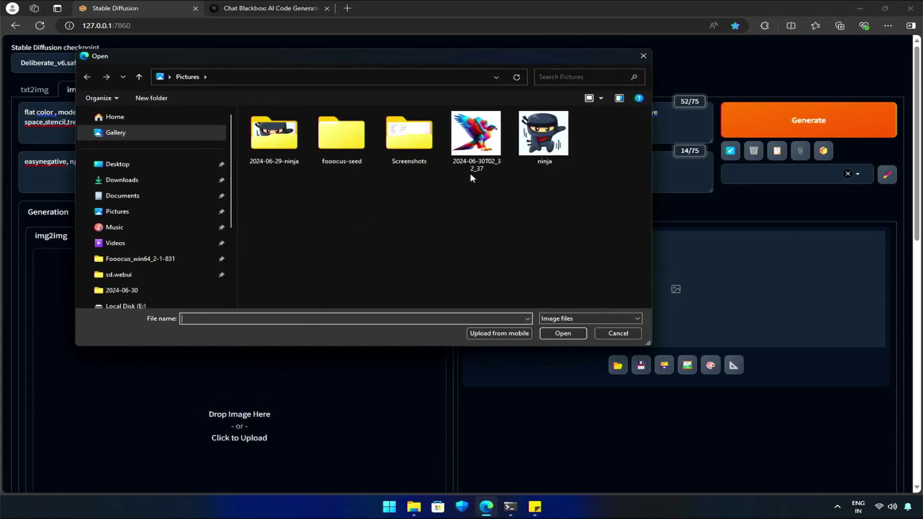
click(475, 169)
double_click(478, 149)
- Set the img2img sampling method to Euler a and the batch count to 4
scroll(353, 326, down, 3)
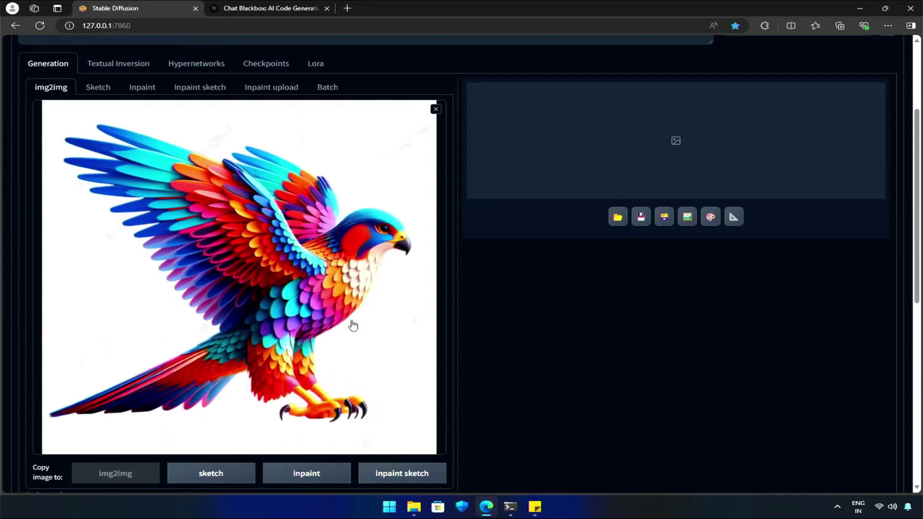
scroll(332, 365, down, 4)
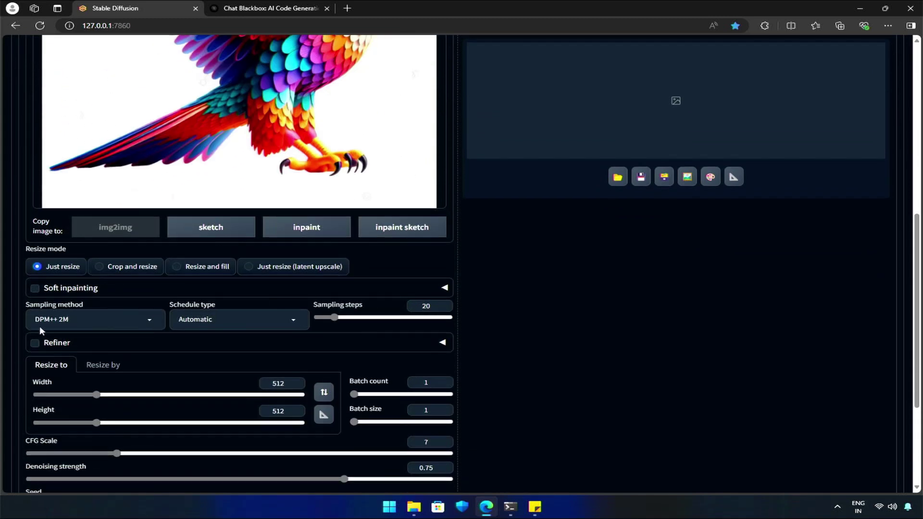
click(72, 324)
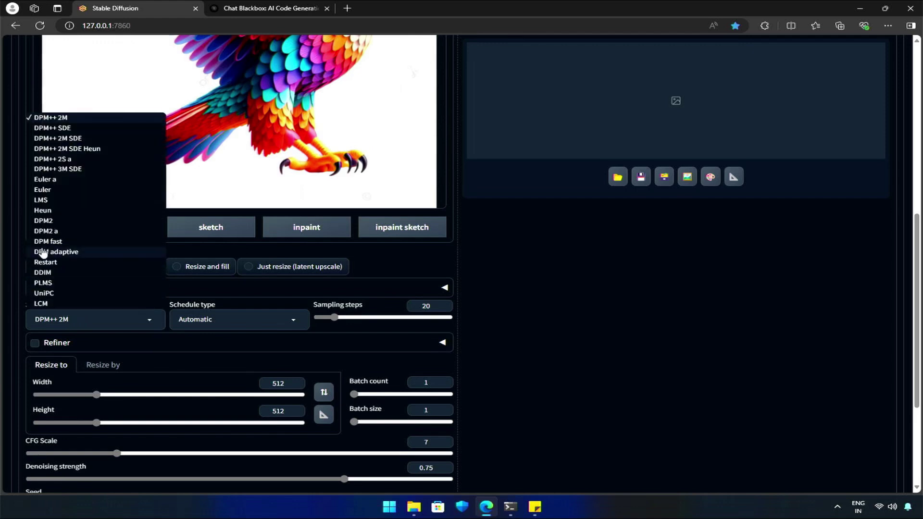
click(66, 181)
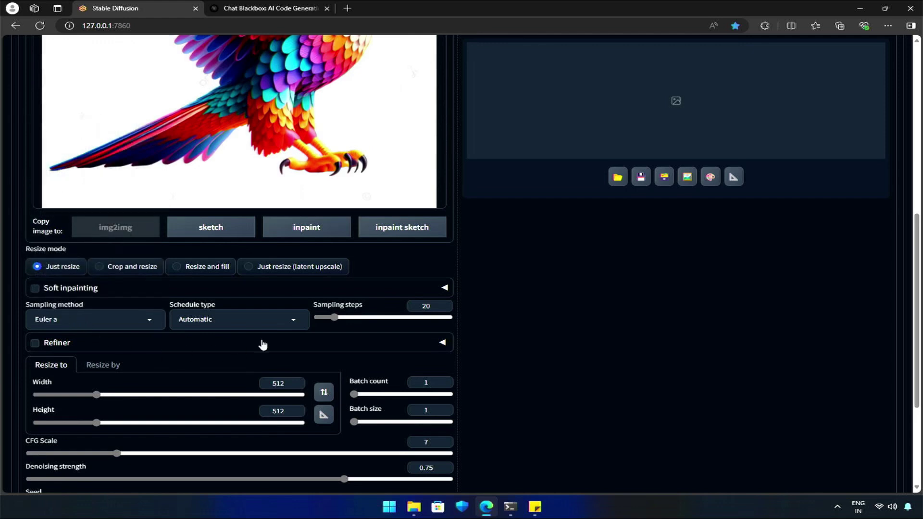
scroll(434, 373, down, 2)
double_click(444, 285)
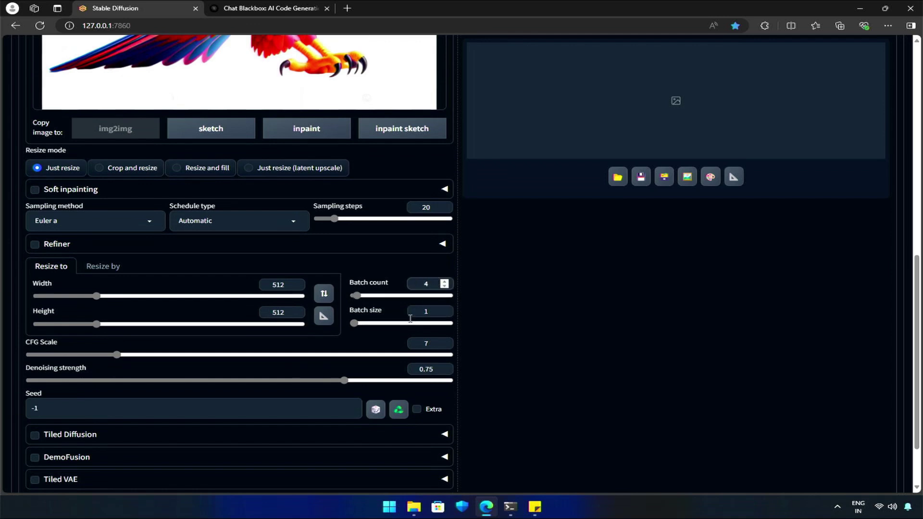
- Select the Vector Studio script and generate the falcon logos
scroll(325, 364, down, 2)
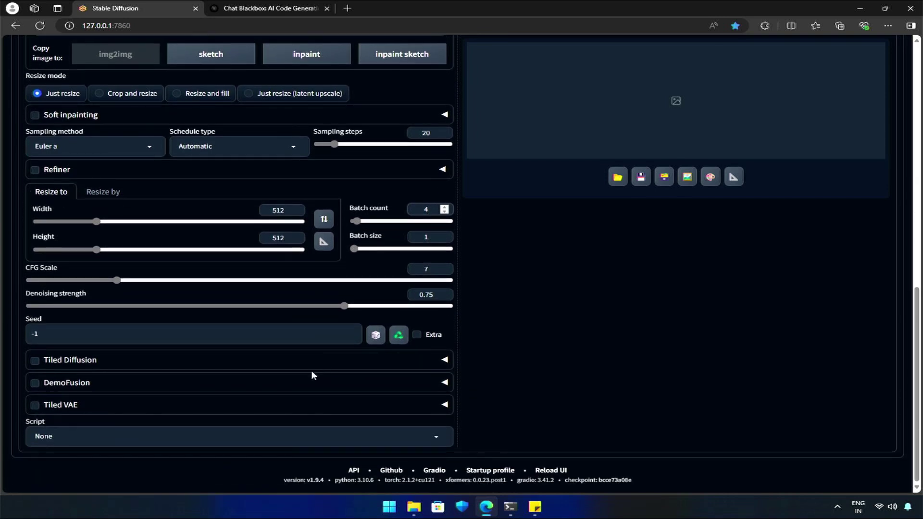
click(161, 437)
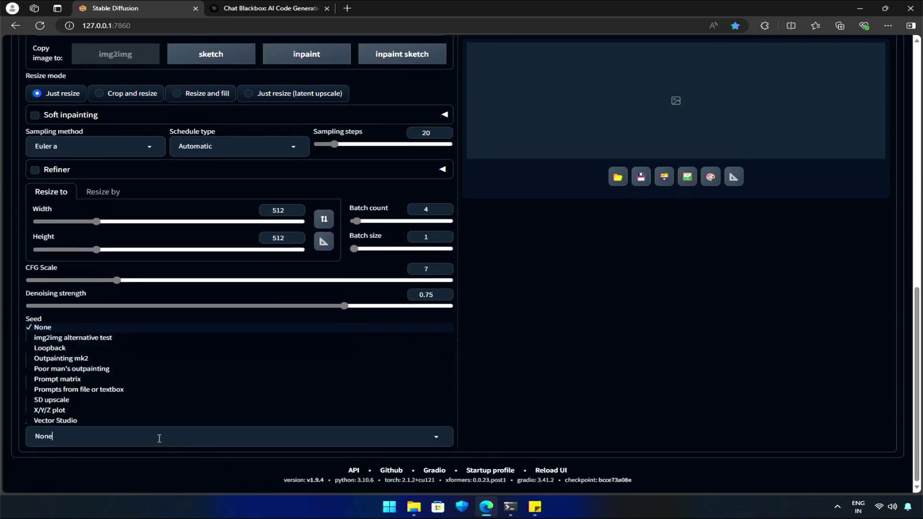
click(59, 422)
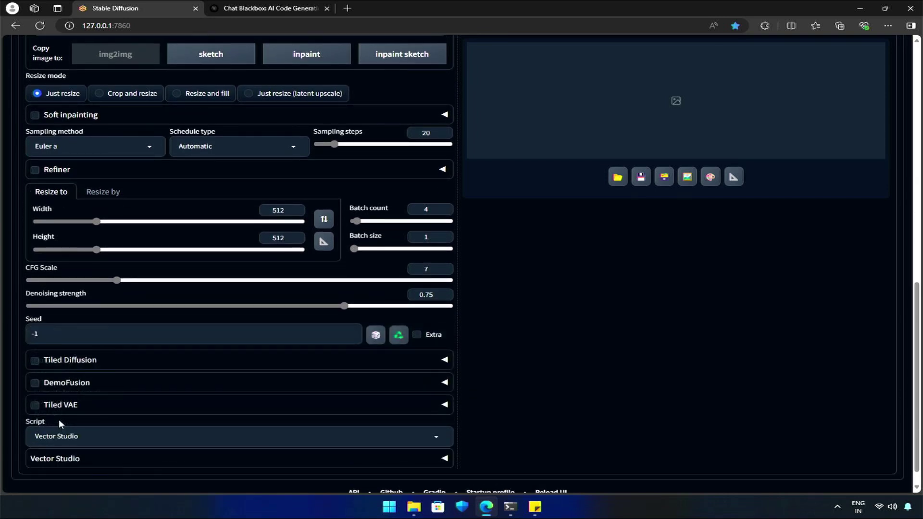
scroll(84, 438, down, 3)
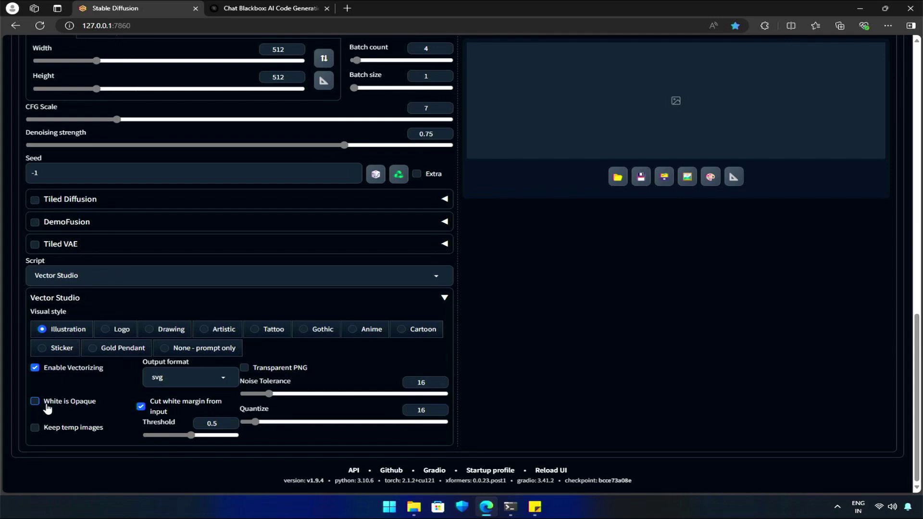
scroll(567, 332, up, 10)
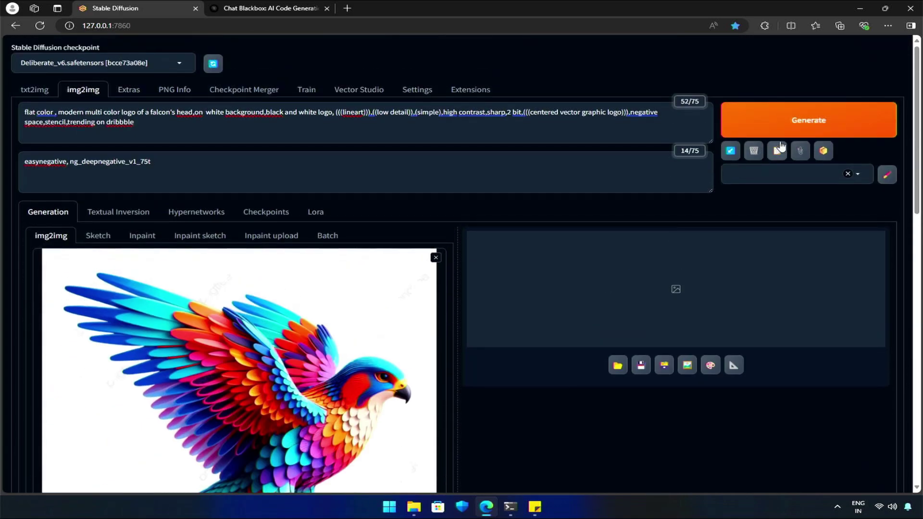
click(799, 120)
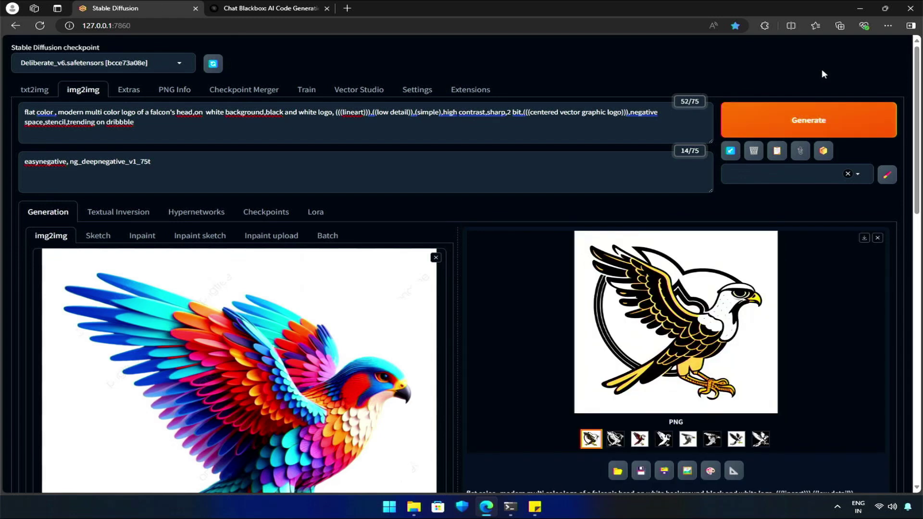
- Preview the black-and-gold, red and black-and-white falcon results and their SVGs, then load dreamshaperXL_alpha2Xl10
click(620, 439)
click(638, 439)
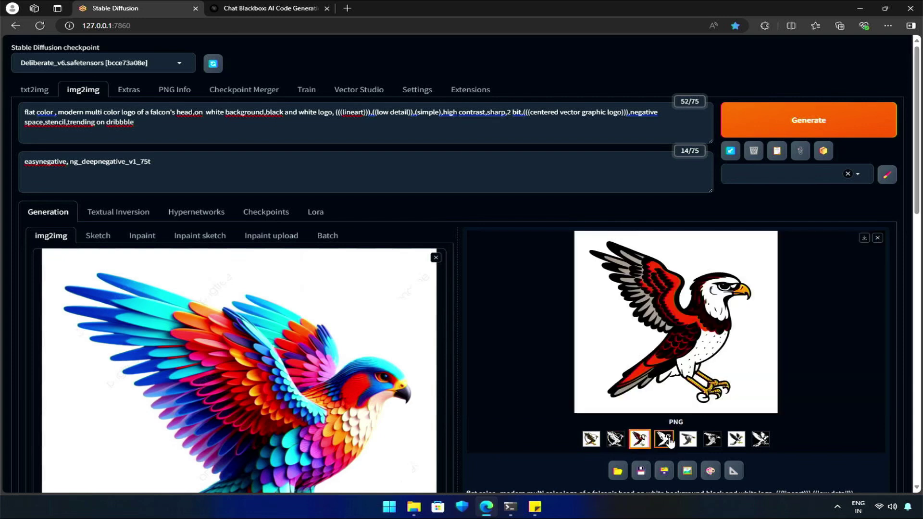
click(687, 439)
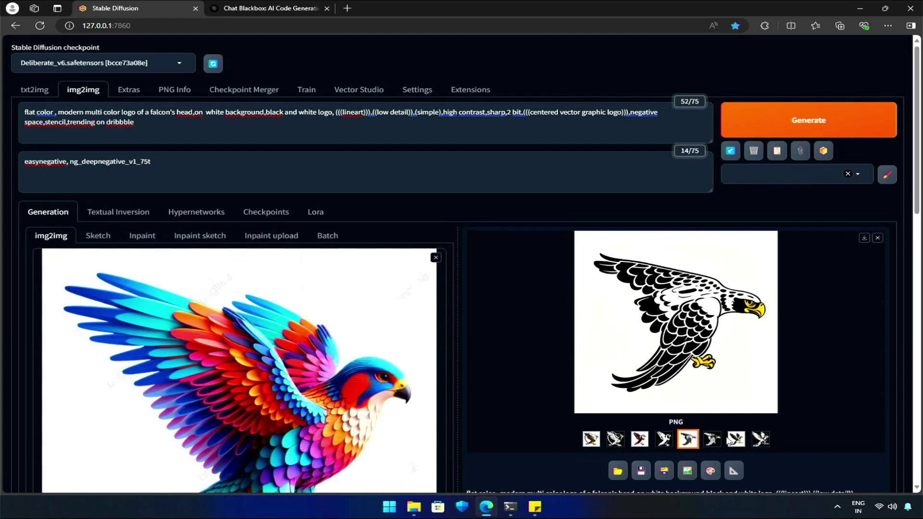
click(735, 439)
click(760, 439)
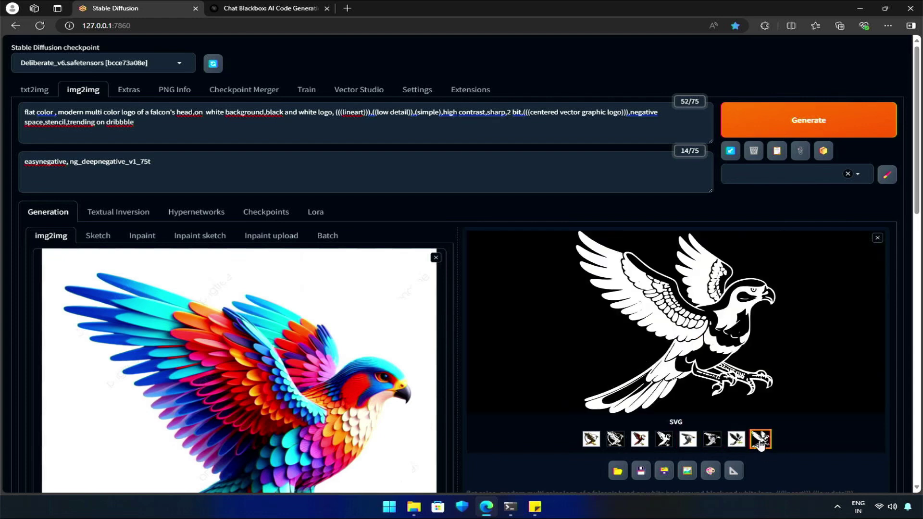
click(712, 439)
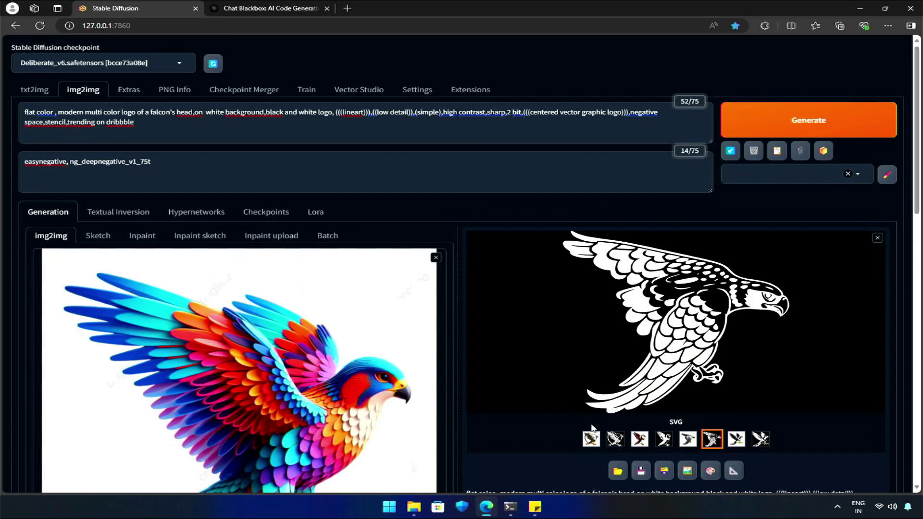
click(164, 69)
click(53, 81)
- Switch the sampler to DPM++ SDE and regenerate the falcon logos
scroll(236, 264, down, 4)
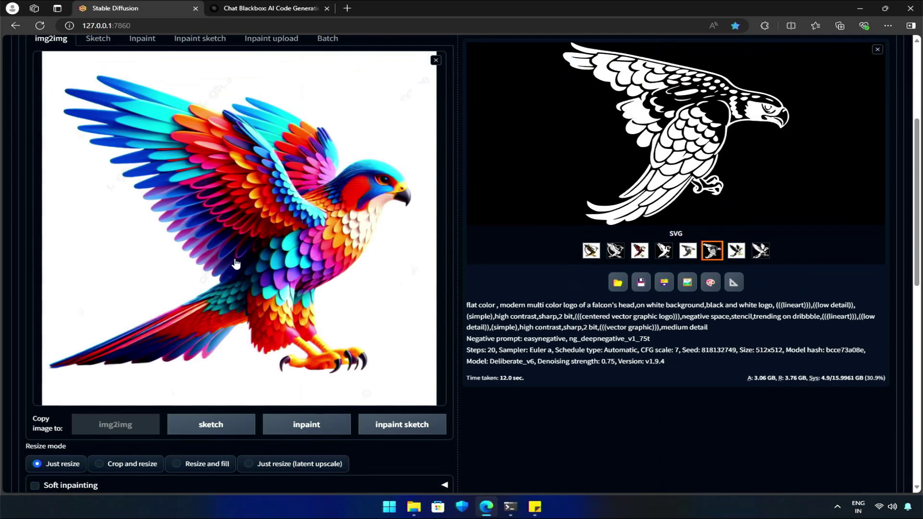
scroll(235, 263, down, 2)
scroll(158, 309, down, 3)
click(86, 275)
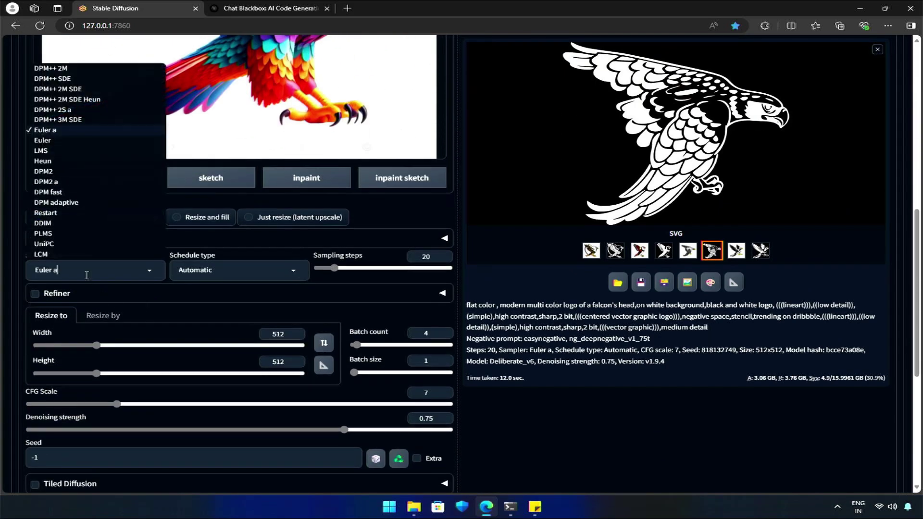
click(77, 78)
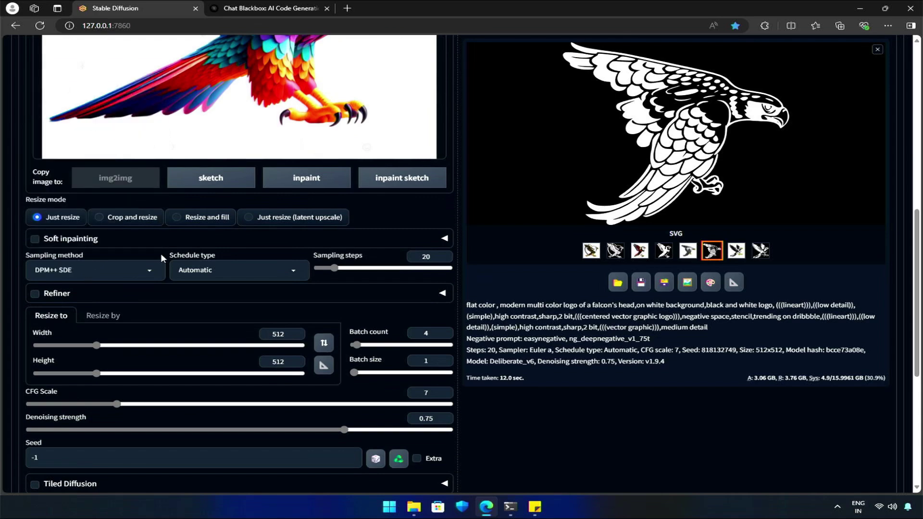
scroll(249, 249, up, 9)
click(817, 120)
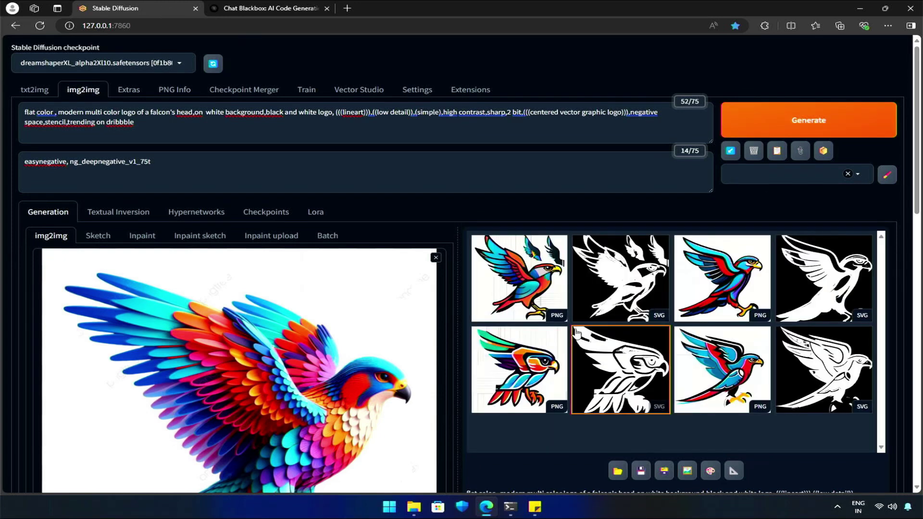
- View the blue-and-red falcon result full screen, then close the viewer
click(577, 331)
click(813, 338)
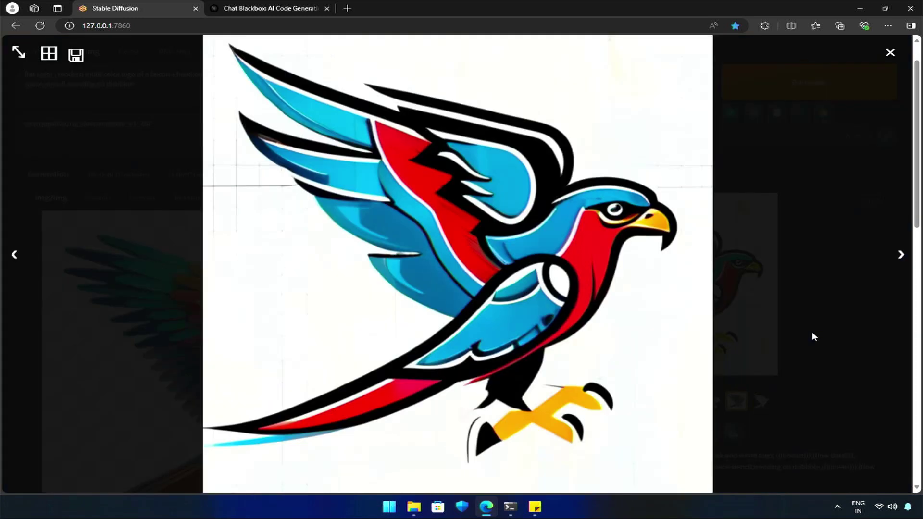
click(824, 291)
- Back in the thumbnail grid, choose the Logo visual style in Vector Studio and generate again
scroll(827, 241, down, 2)
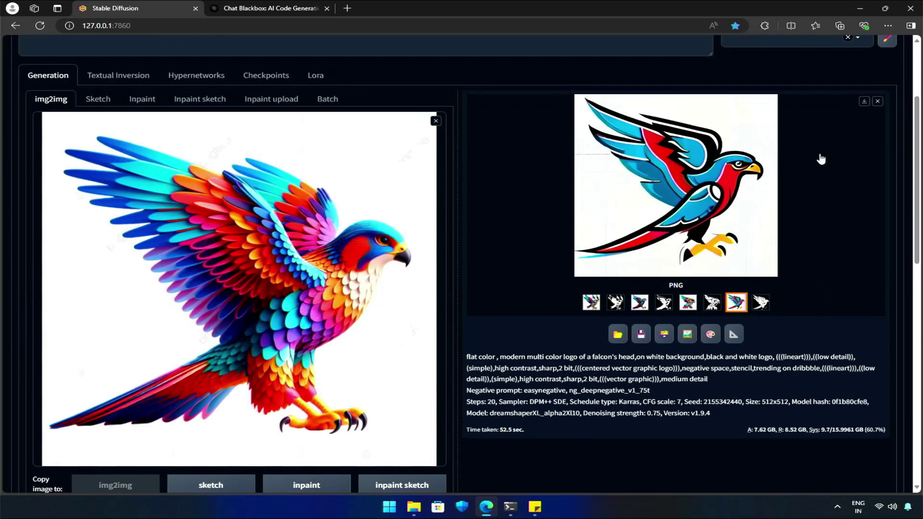
click(876, 101)
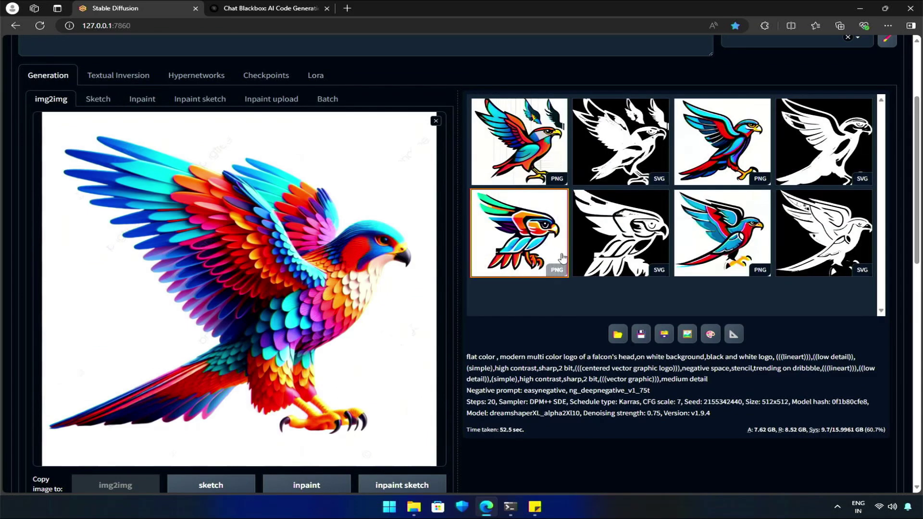
scroll(512, 306, down, 10)
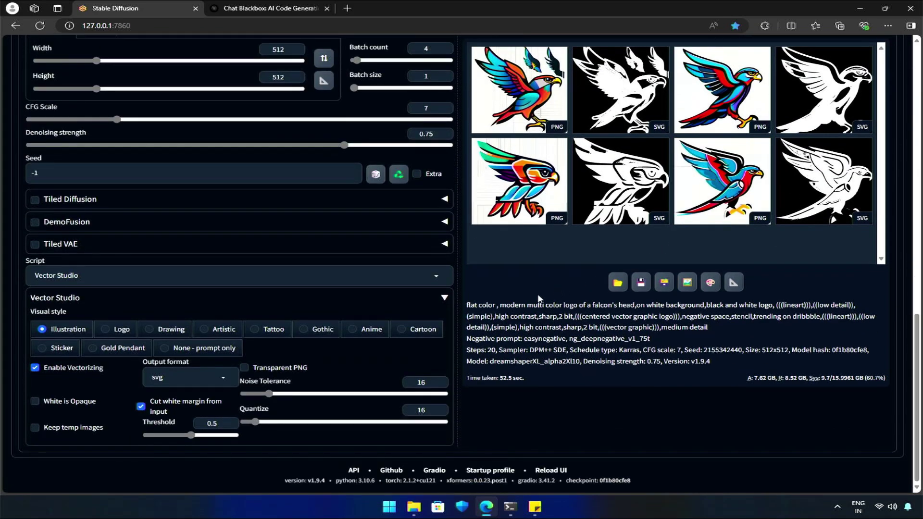
click(120, 331)
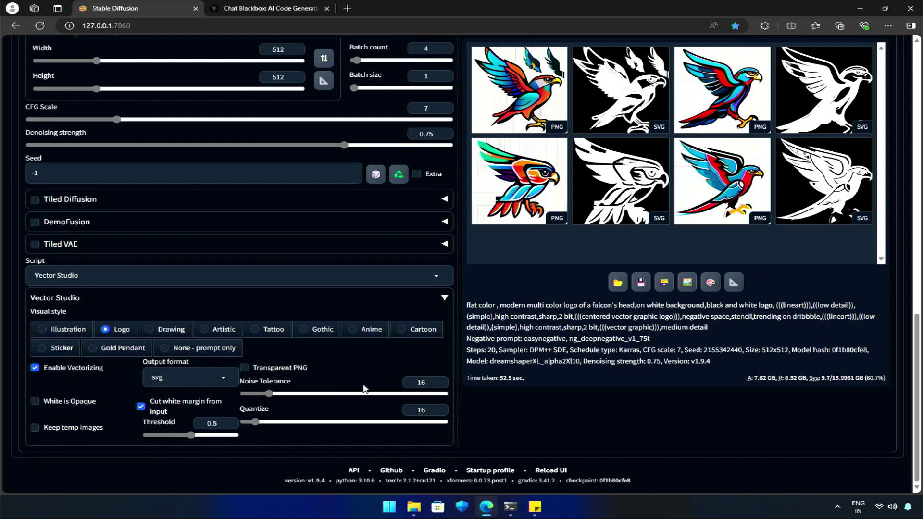
scroll(243, 388, up, 10)
click(817, 123)
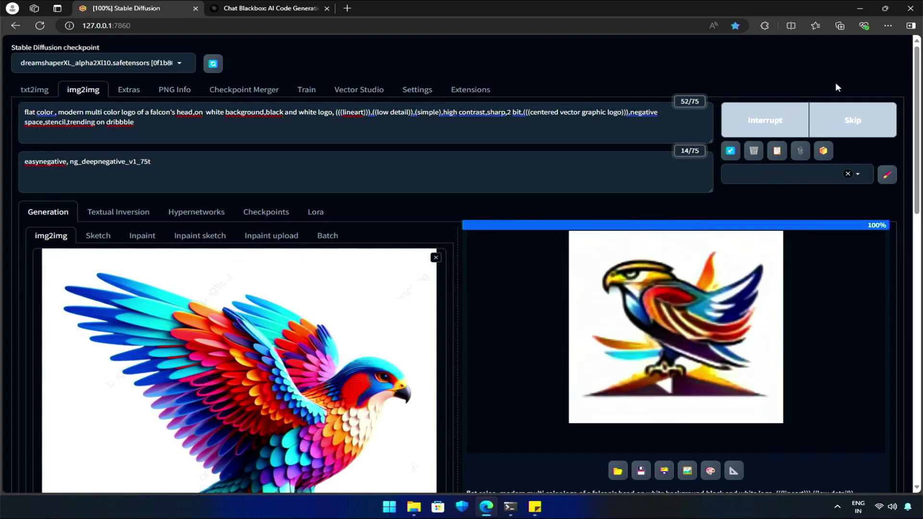
- Step through all eight results, comparing colourful PNG falcons with their white-on-black SVG versions
click(798, 301)
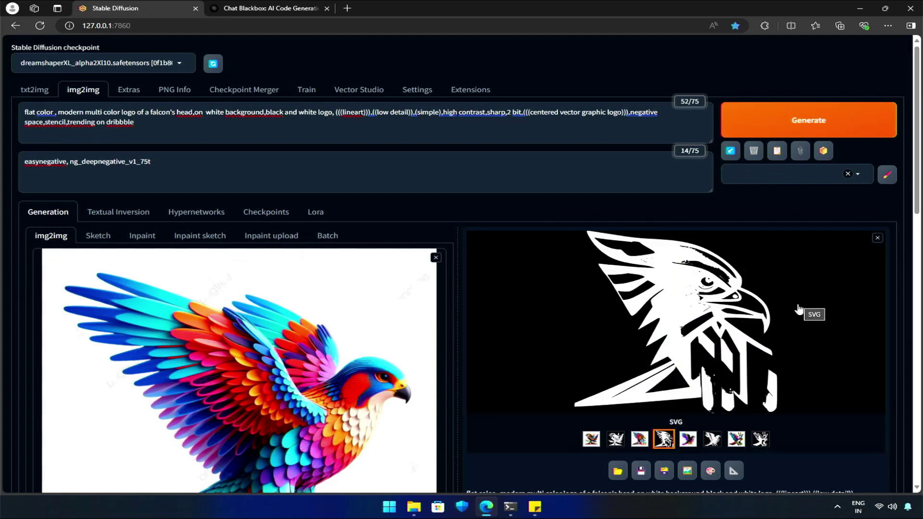
click(638, 439)
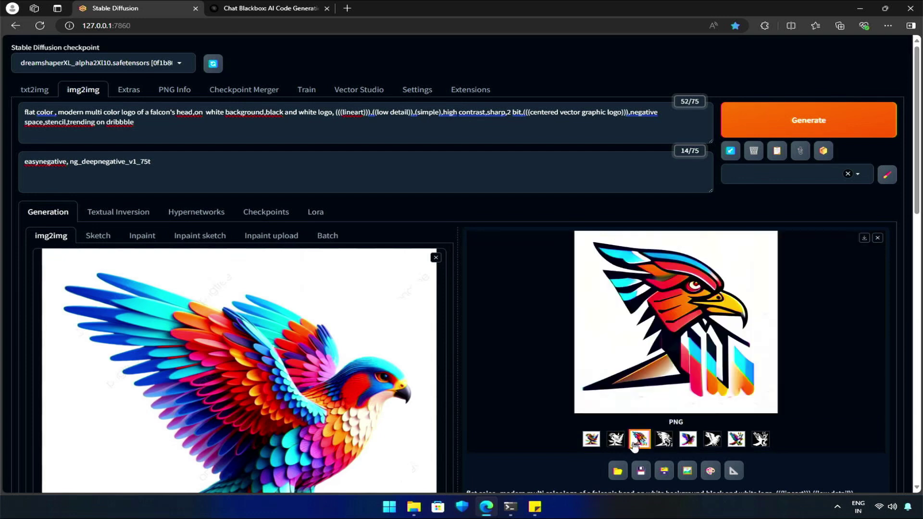
click(615, 439)
click(592, 439)
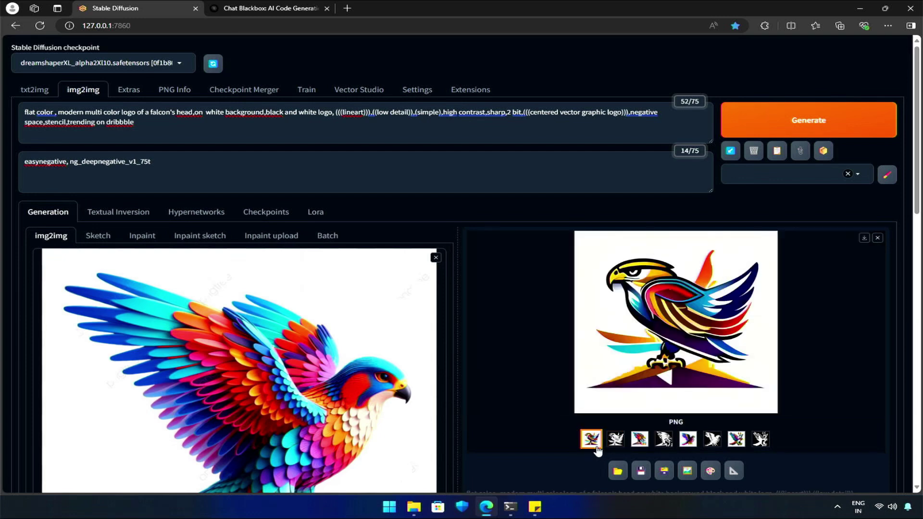
click(668, 445)
click(690, 443)
click(715, 442)
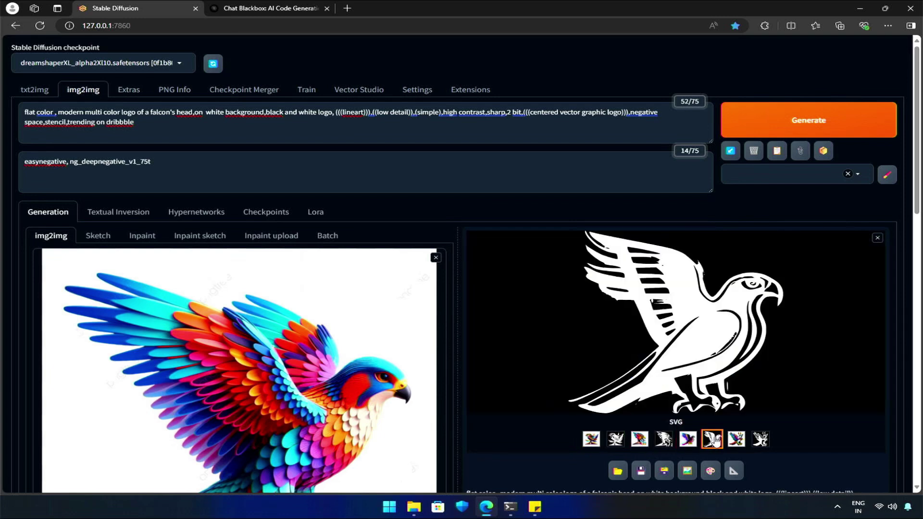
click(736, 439)
click(761, 439)
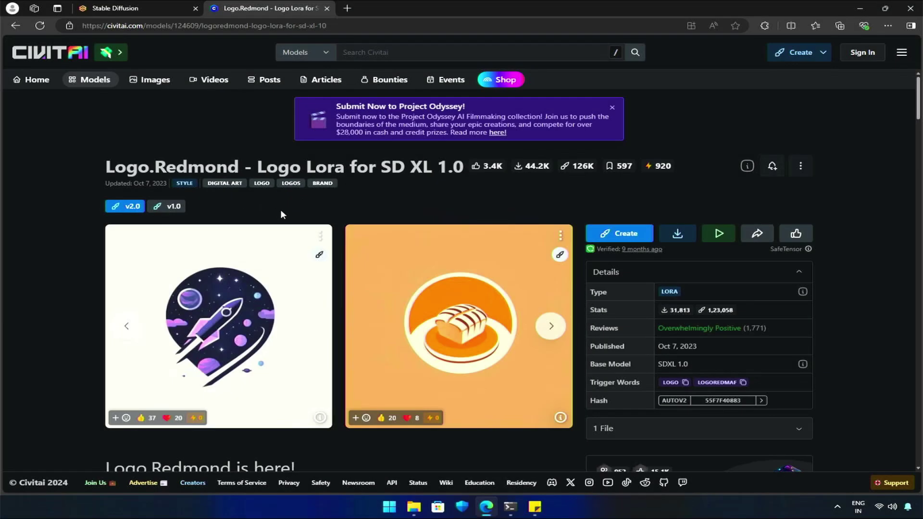
- Browse three pages of Logo.Redmond examples, including runner, mountain, burger and meditation logos, then return
click(551, 325)
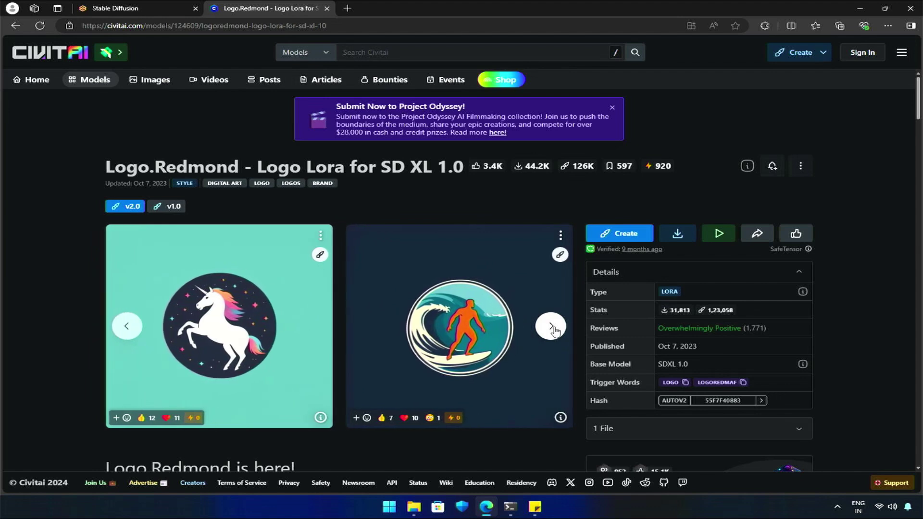
click(552, 326)
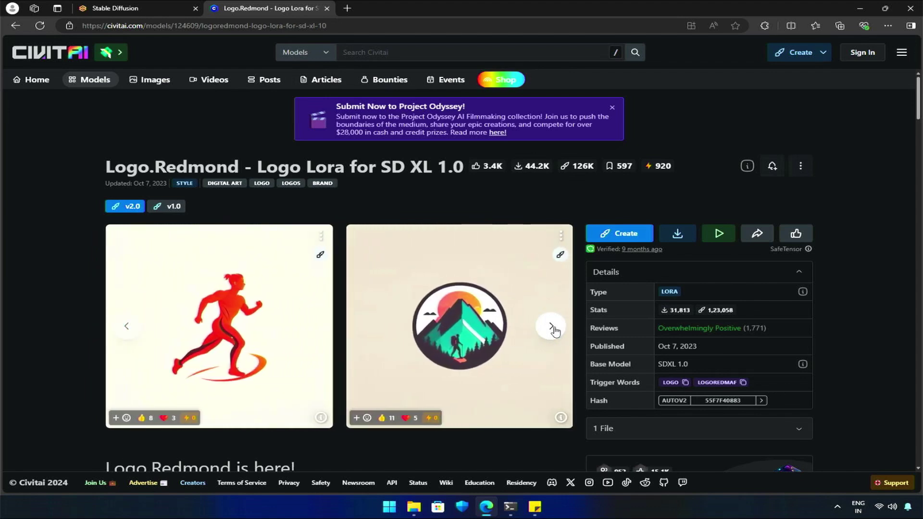
click(551, 327)
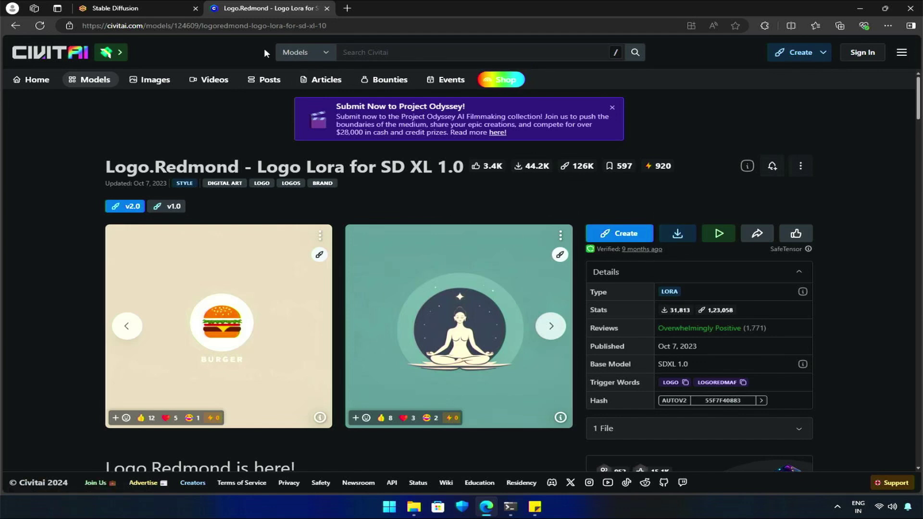
click(112, 8)
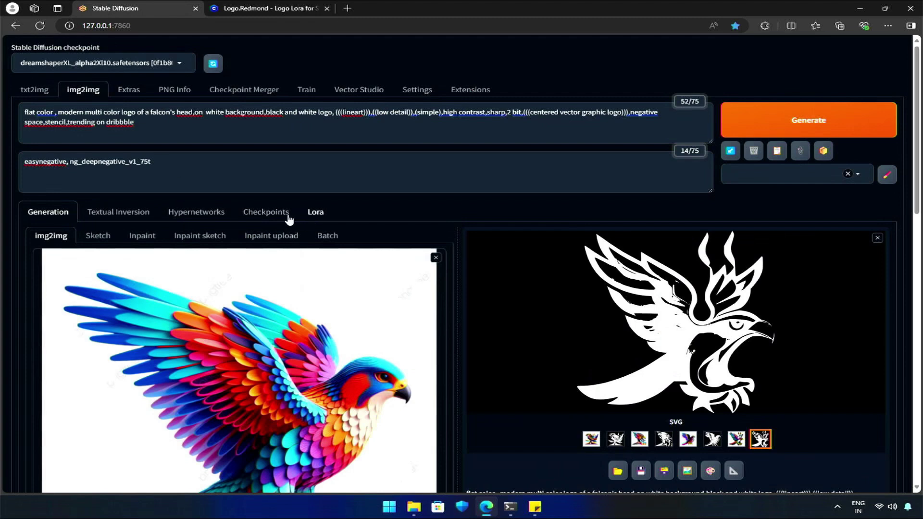
- Insert the <lora:LogoRedmondV2-Logo-LogoRedmAF:1> tag from the Lora tab, then bring up Civitai
click(314, 213)
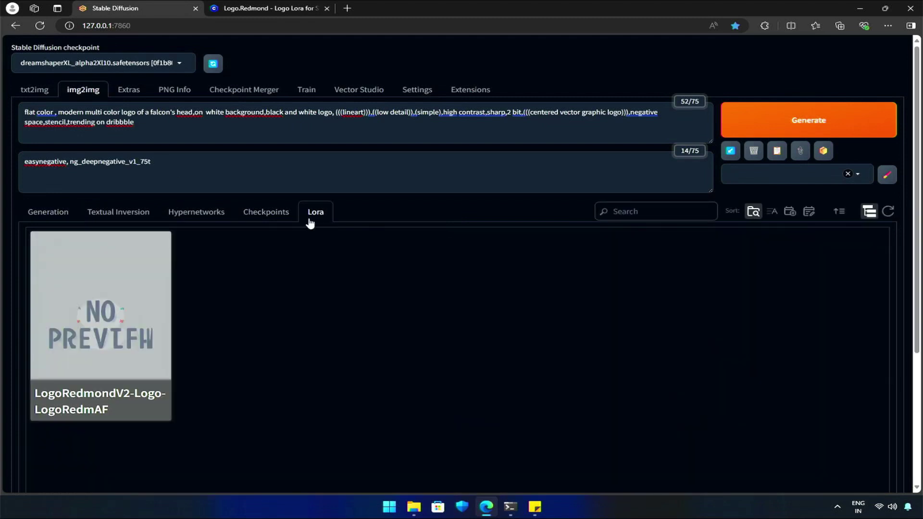
click(112, 331)
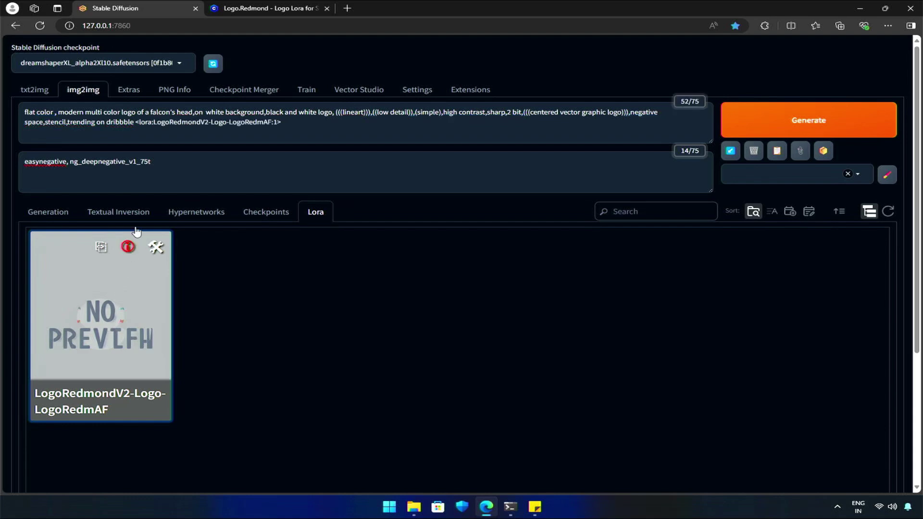
drag(134, 123, 281, 130)
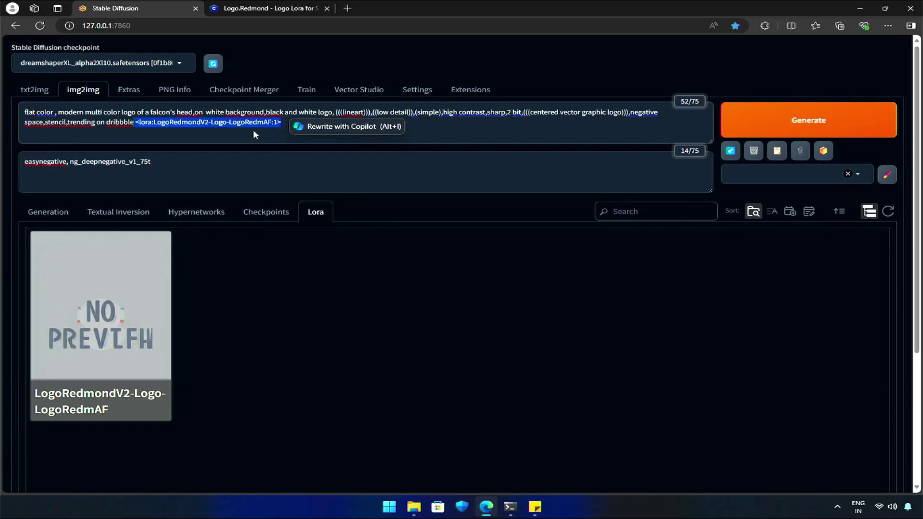
click(260, 8)
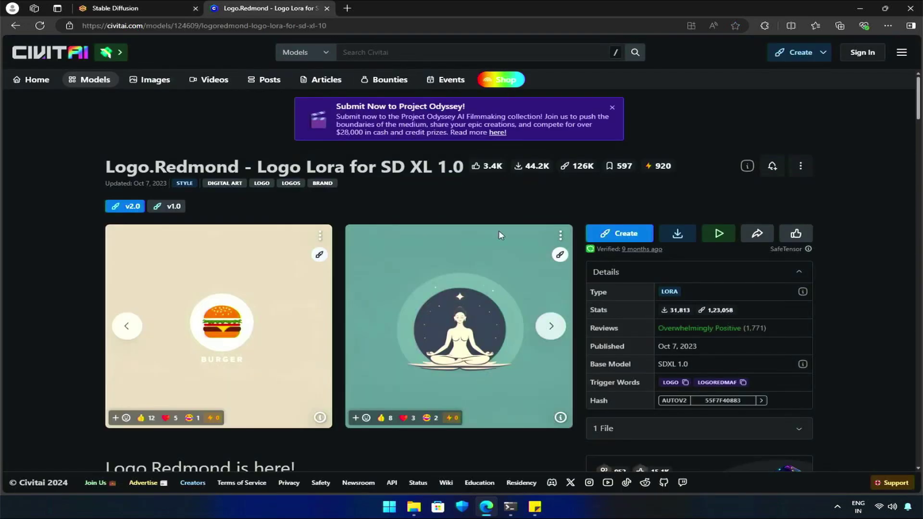
- Add ', logo,' after dribbble in the prompt, then copy the LOGOREDMAF trigger word
click(669, 382)
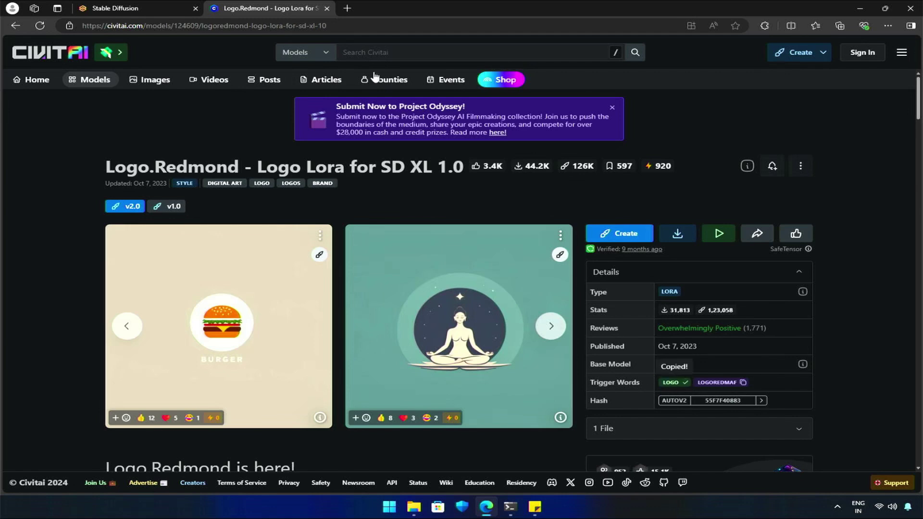
click(134, 7)
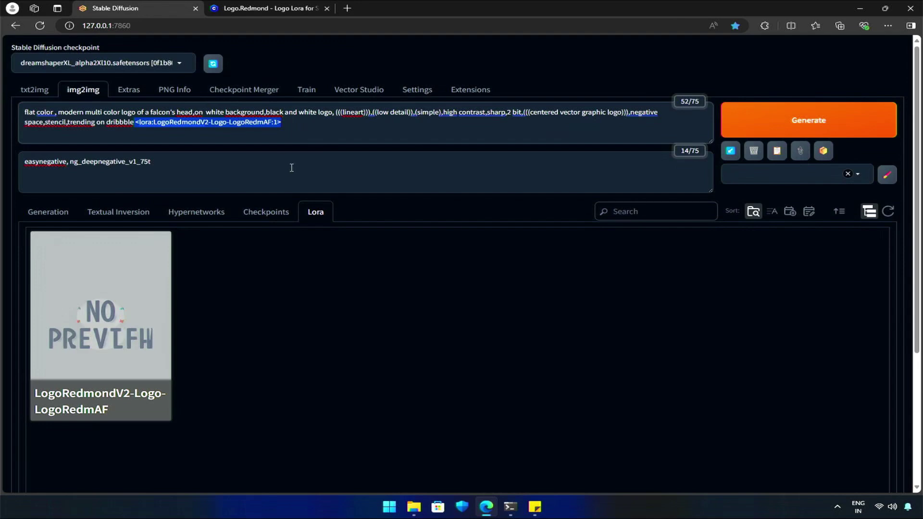
click(134, 123)
text(, logo,)
click(231, 8)
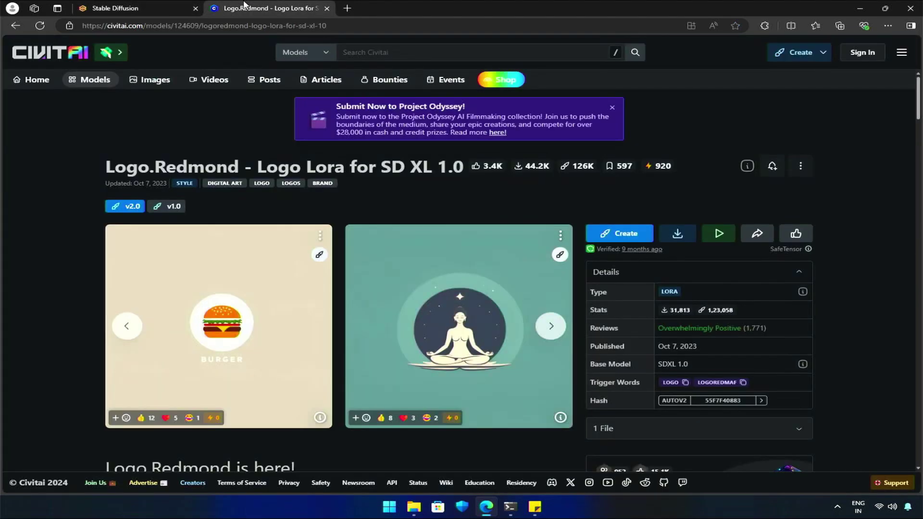
click(741, 384)
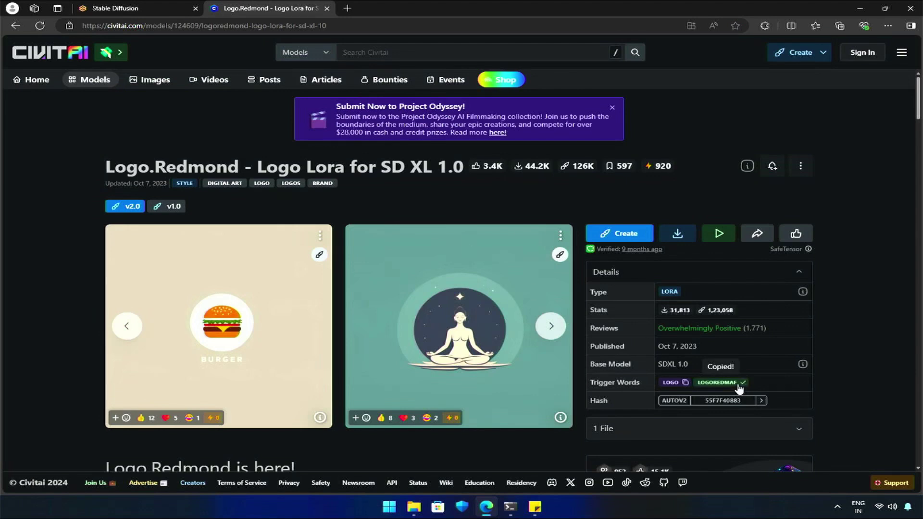
- Paste the 'logoredmaf' trigger word into the prompt, followed by a comma, and generate the logos
click(178, 5)
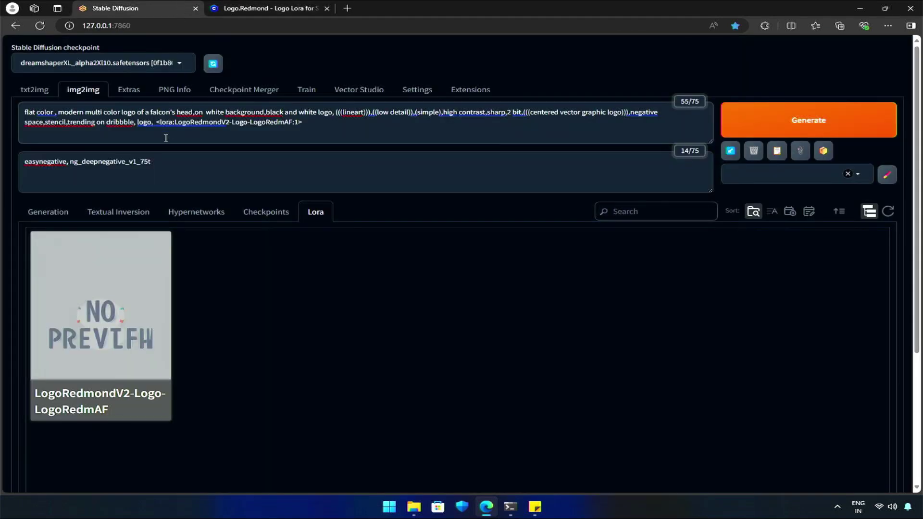
key(ctrl+v)
text(,)
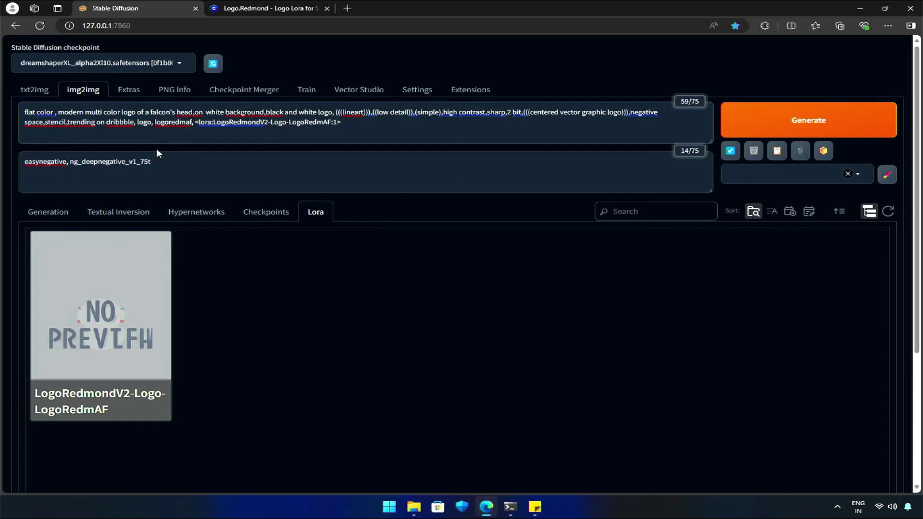
click(805, 126)
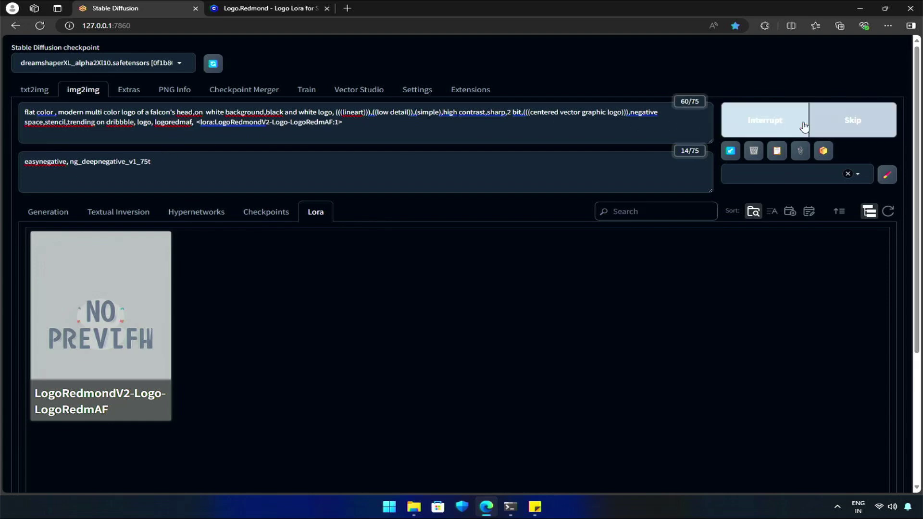
- Review the new results, including an eagle head, a flying bird and a white-on-black SVG falcon
click(57, 213)
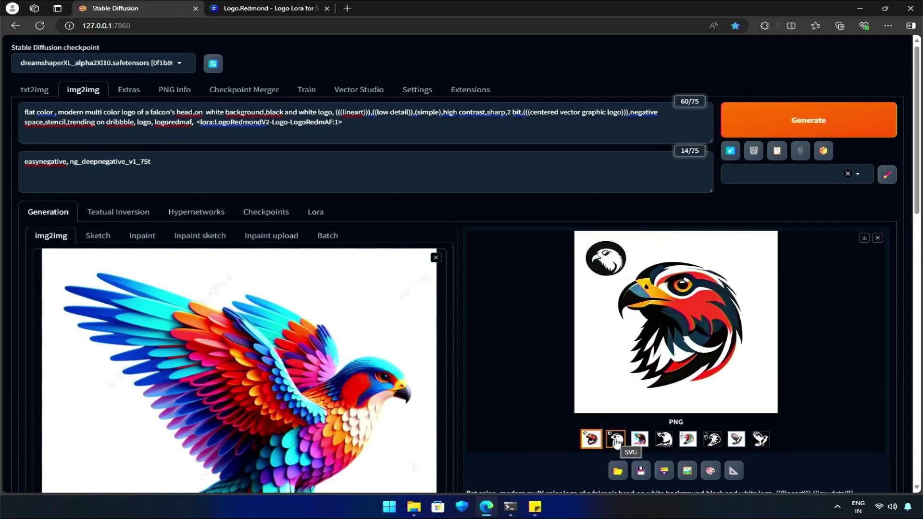
click(615, 440)
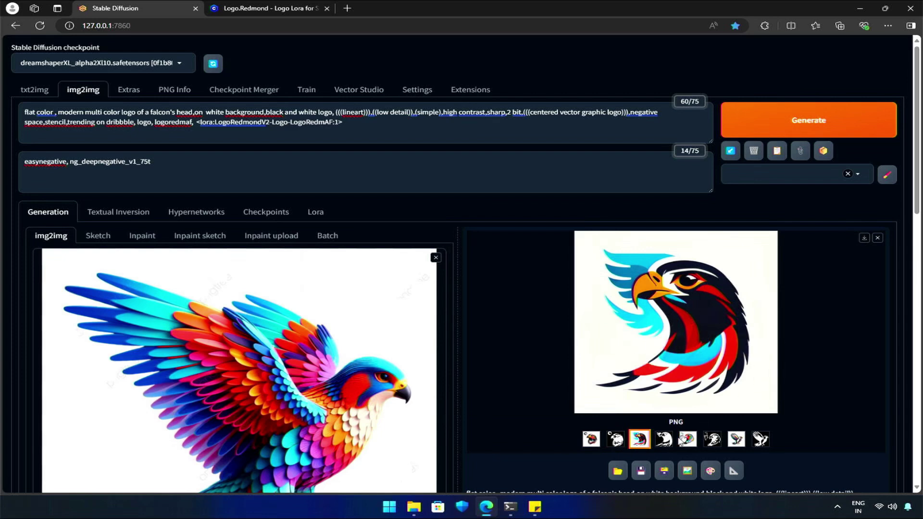
click(685, 442)
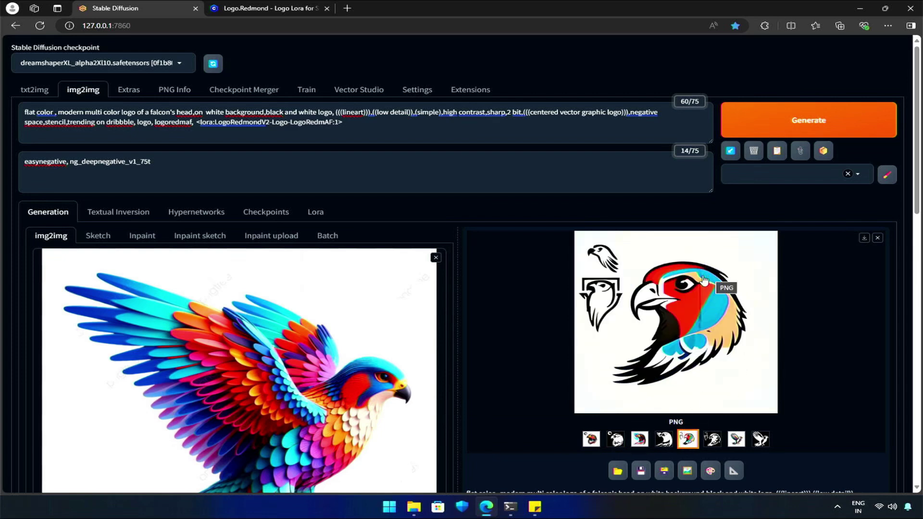
click(712, 440)
click(736, 439)
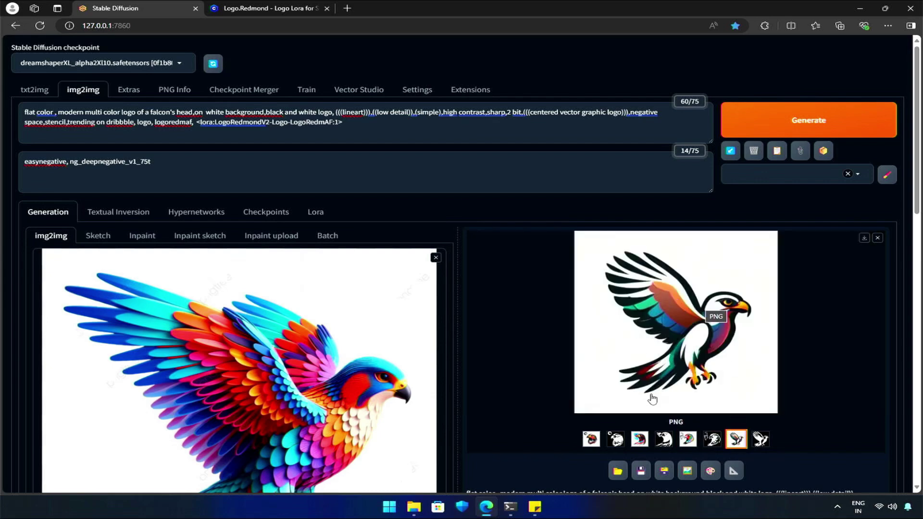
click(759, 438)
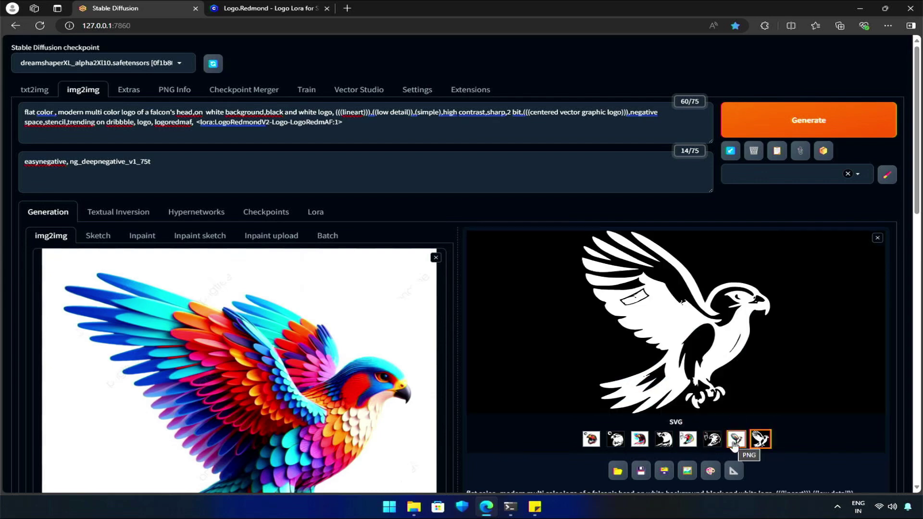